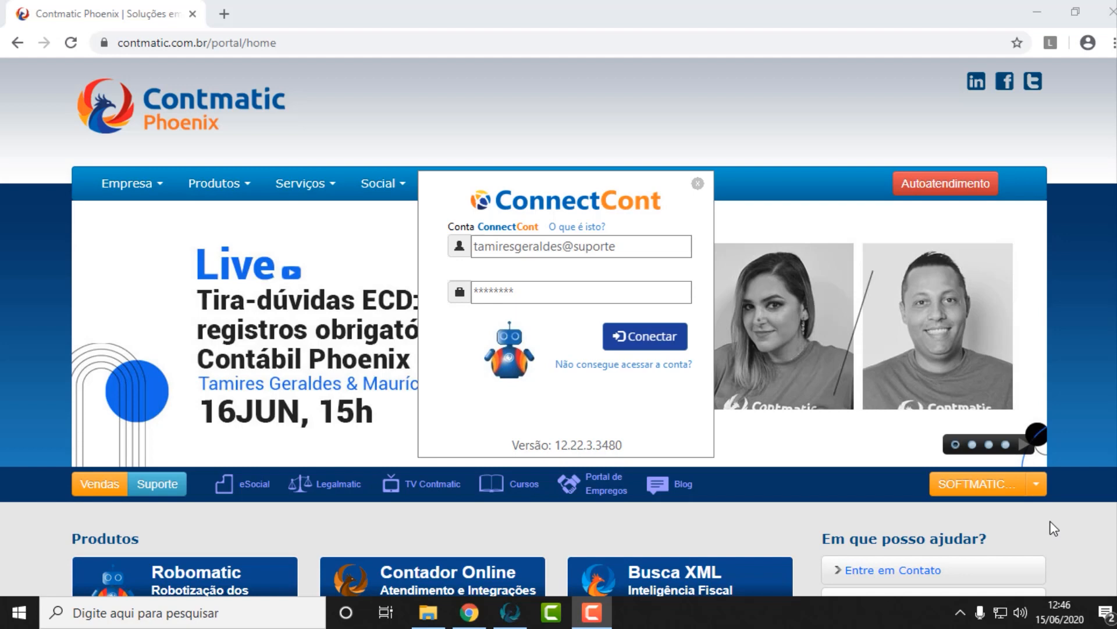
Sign in and activate company 002, EMPRESA LUCRO PRESUMIDO, with the date 31/12/2019
left_click(644, 289)
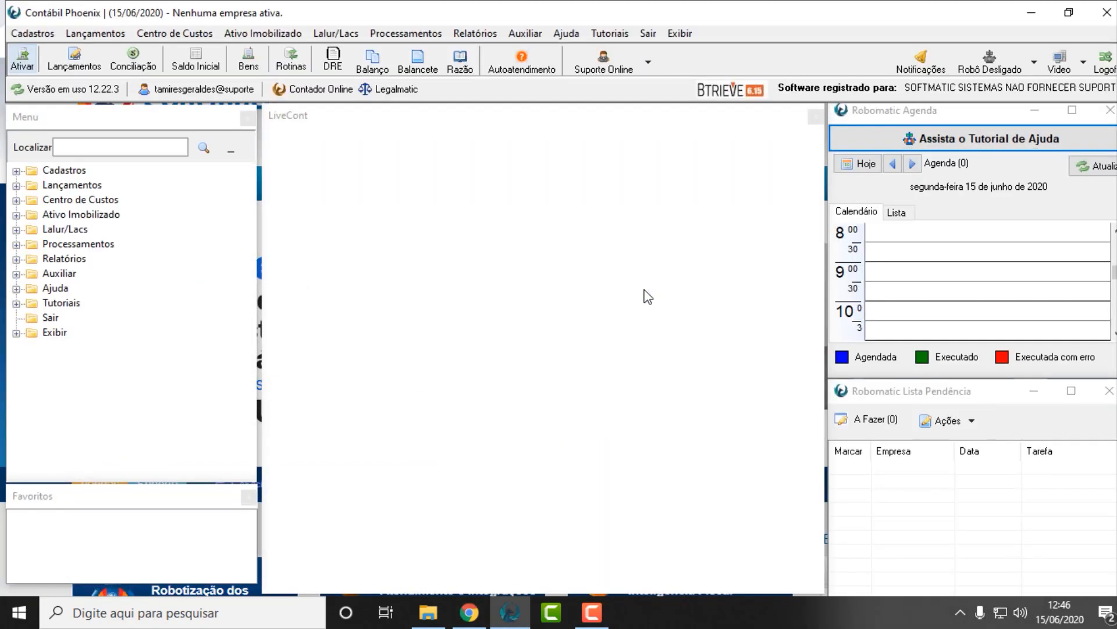
left_click(524, 33)
left_click(527, 52)
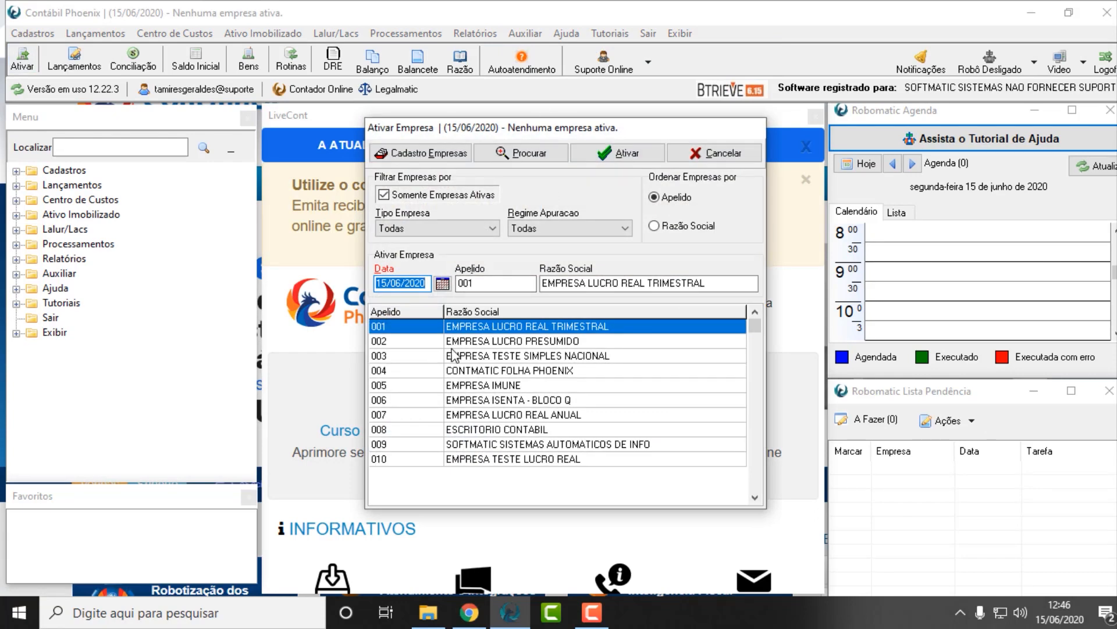
left_click(469, 343)
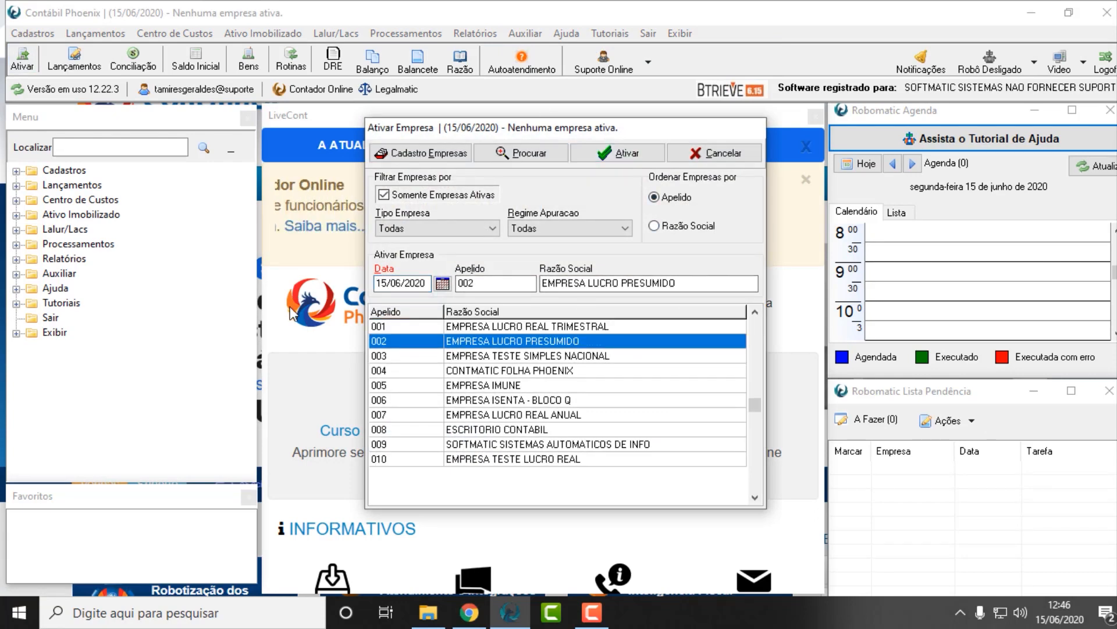
left_click(423, 283)
double_click(423, 283)
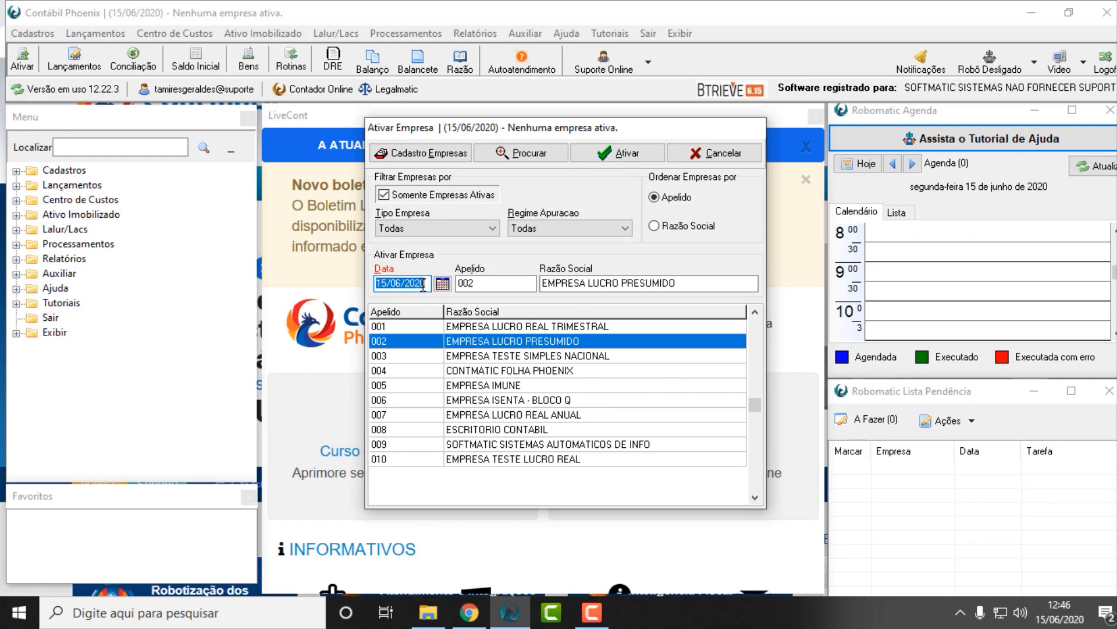
type("31/12/2019")
left_click(607, 154)
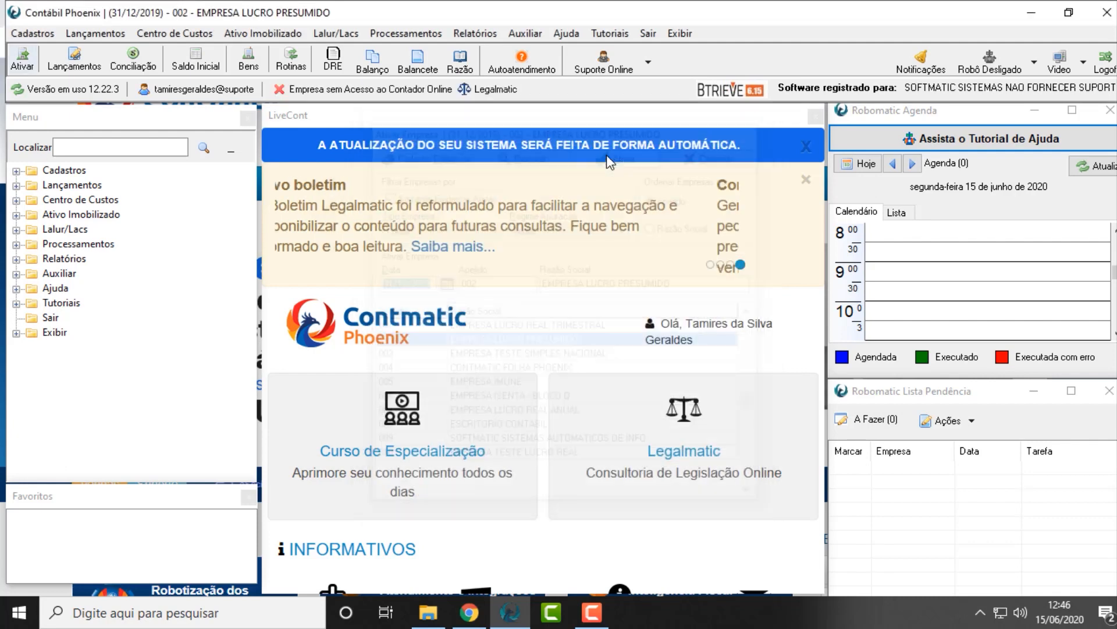
Review the general and accounting (Contabilidade) data in the active company's registration, then close the record
left_click(42, 36)
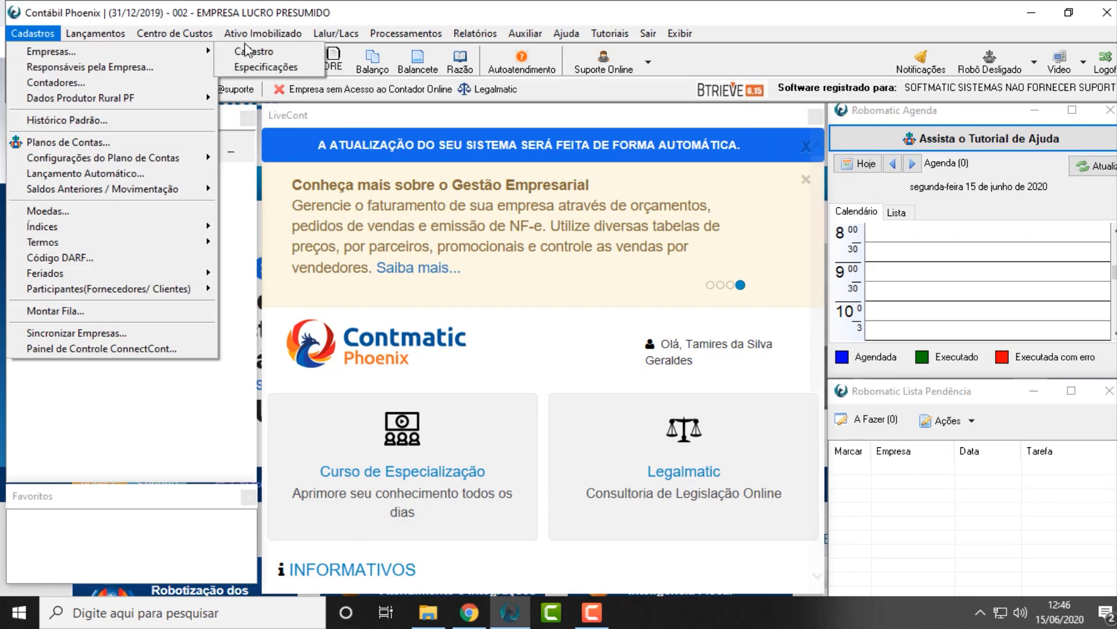
mouse_move(200, 52)
left_click(250, 52)
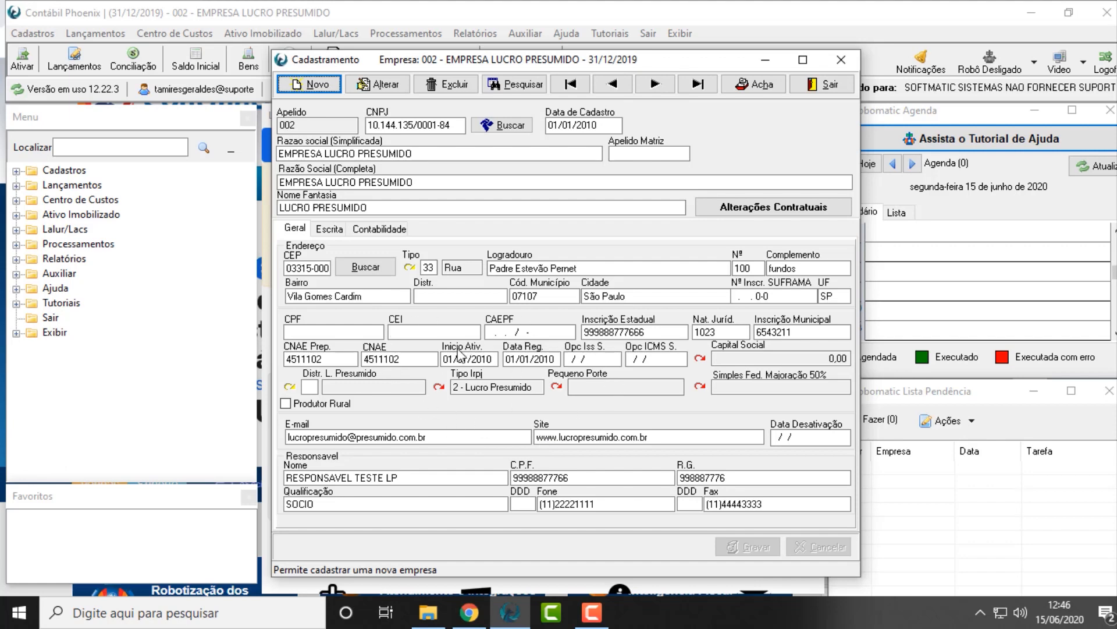
left_click(368, 233)
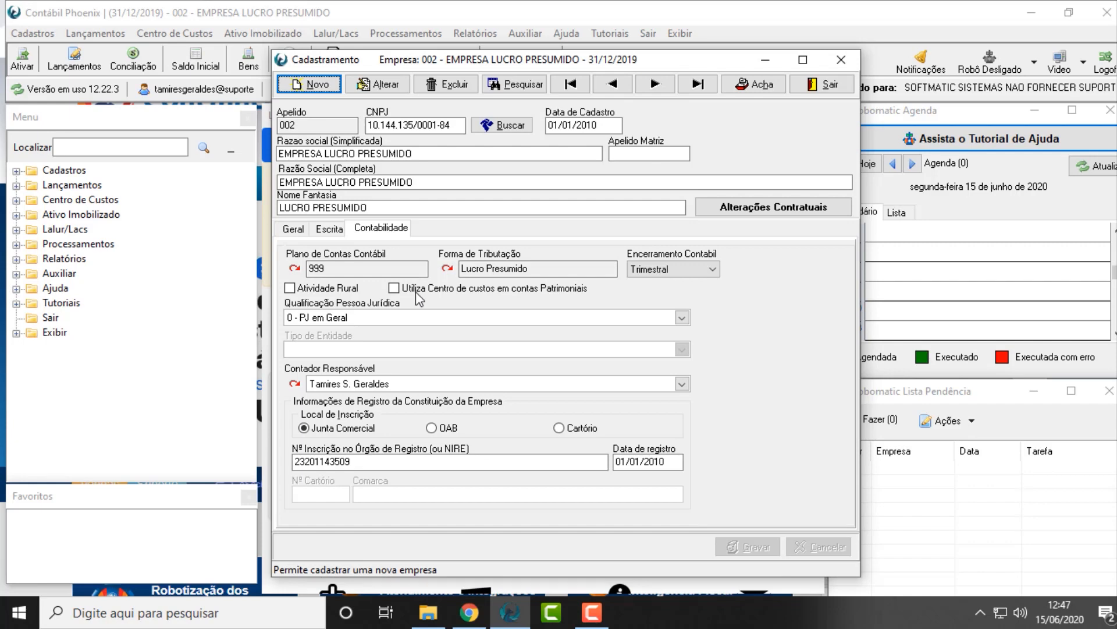
left_click(802, 92)
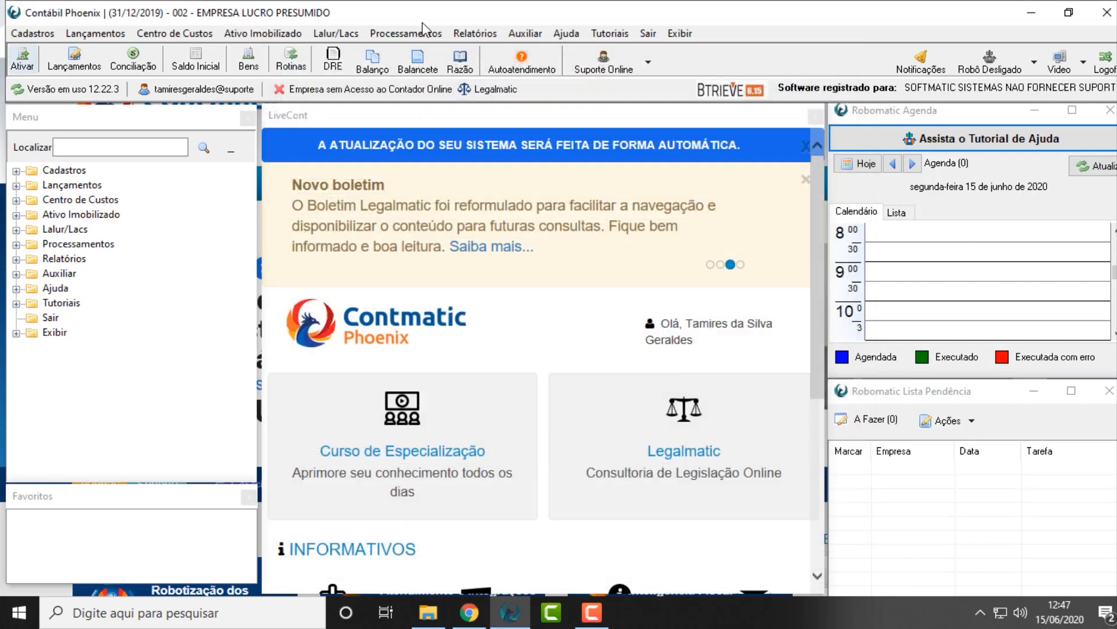
Open the register of persons responsible for the company (Responsáveis pela Empresa)
left_click(34, 38)
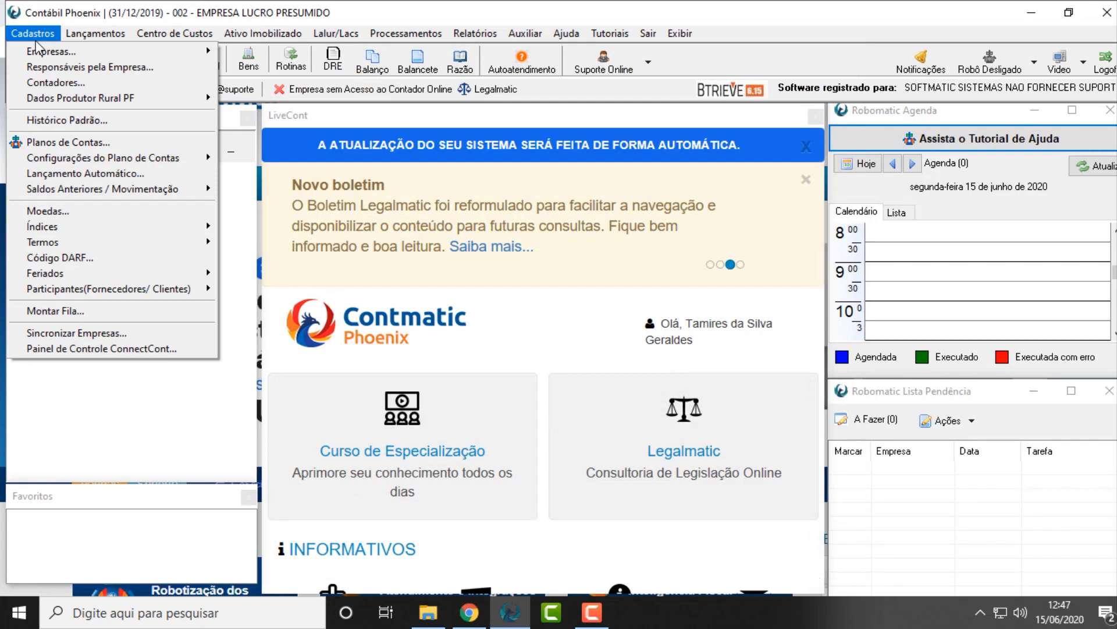
left_click(61, 67)
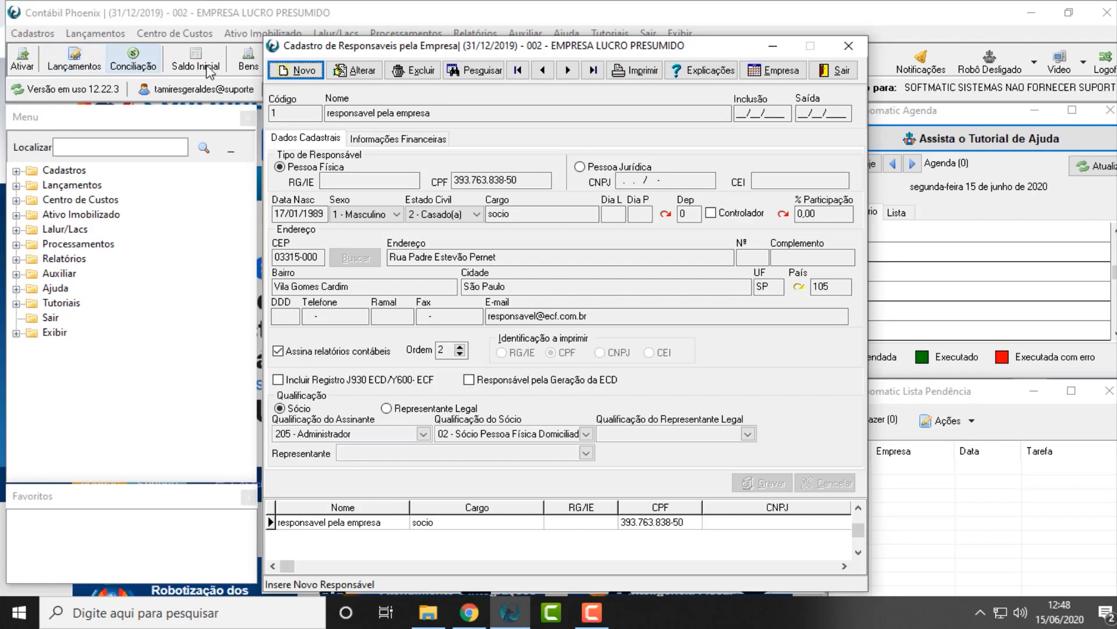
left_click(300, 71)
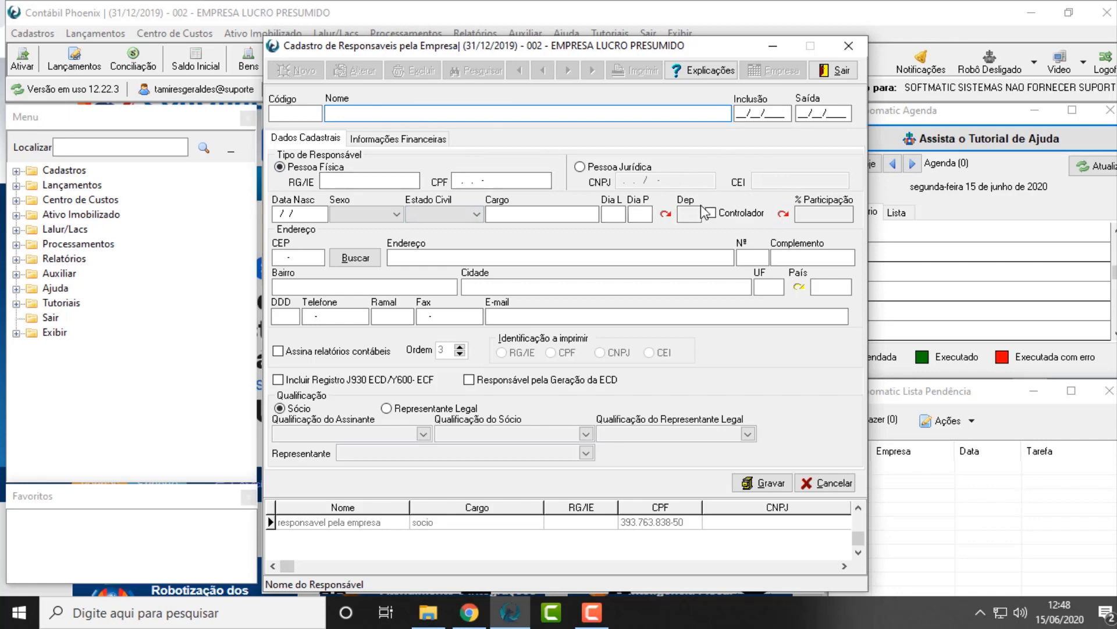
left_click(756, 113)
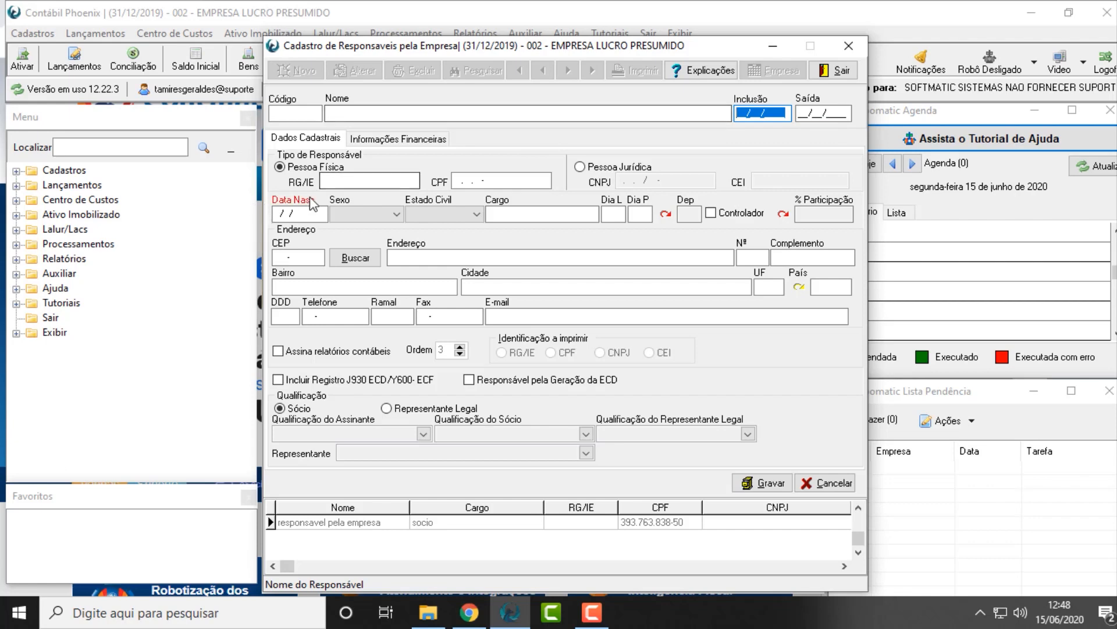
left_click(320, 212)
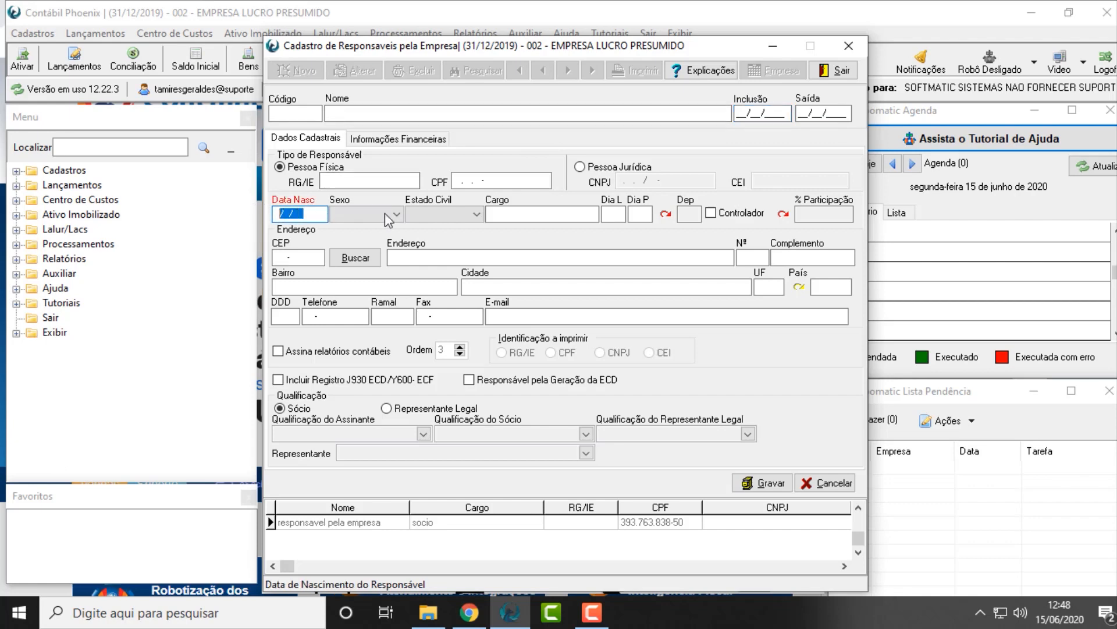
left_click(545, 216)
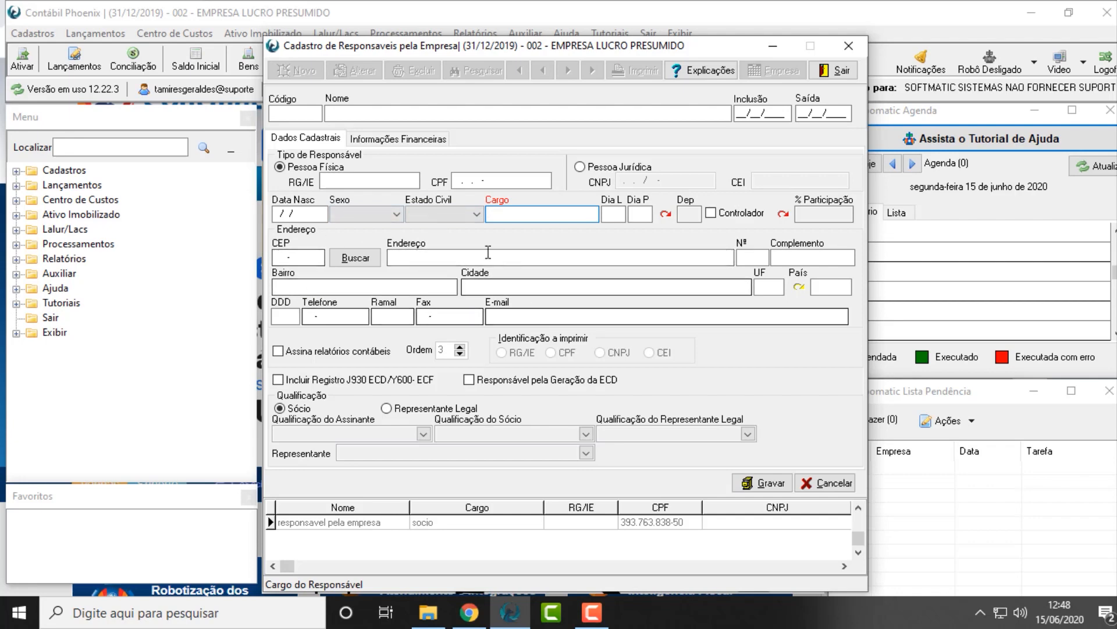
left_click(824, 291)
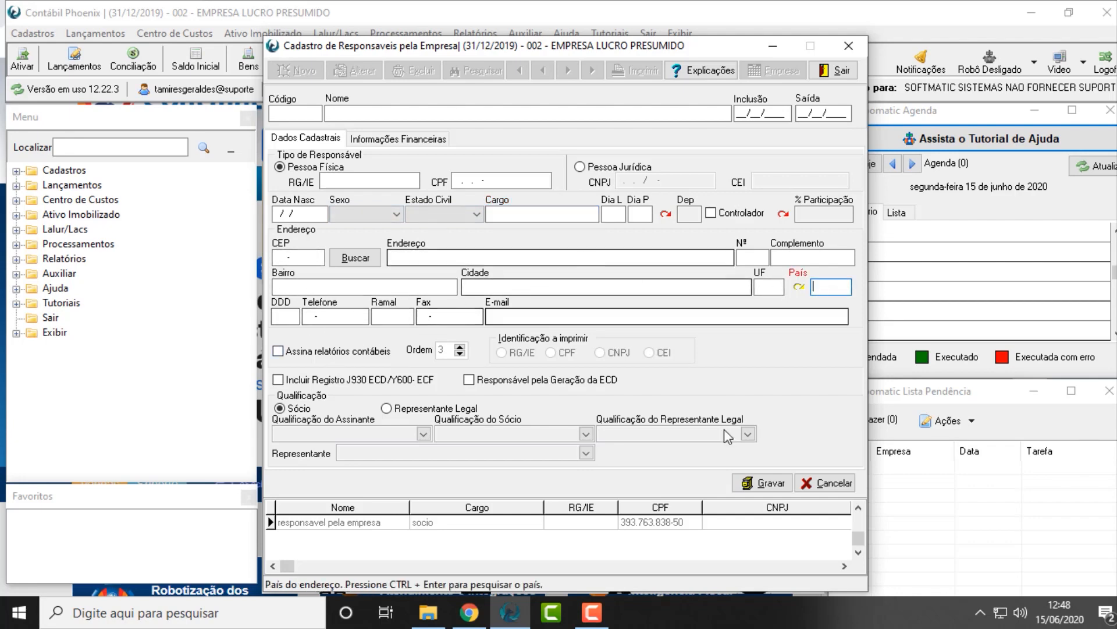
left_click(823, 484)
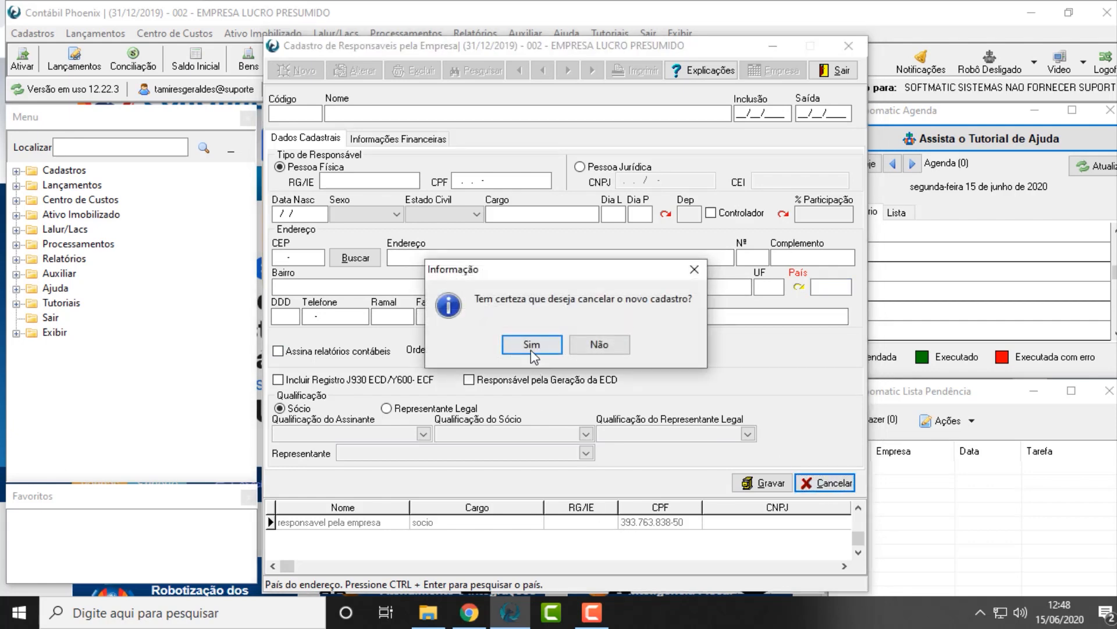
left_click(596, 343)
Edit the existing responsible person to include Registro J930 ECD/Y600-ECF, qualify them as Sócio with option 02 - Sócio Pessoa Física, and save
left_click(348, 522)
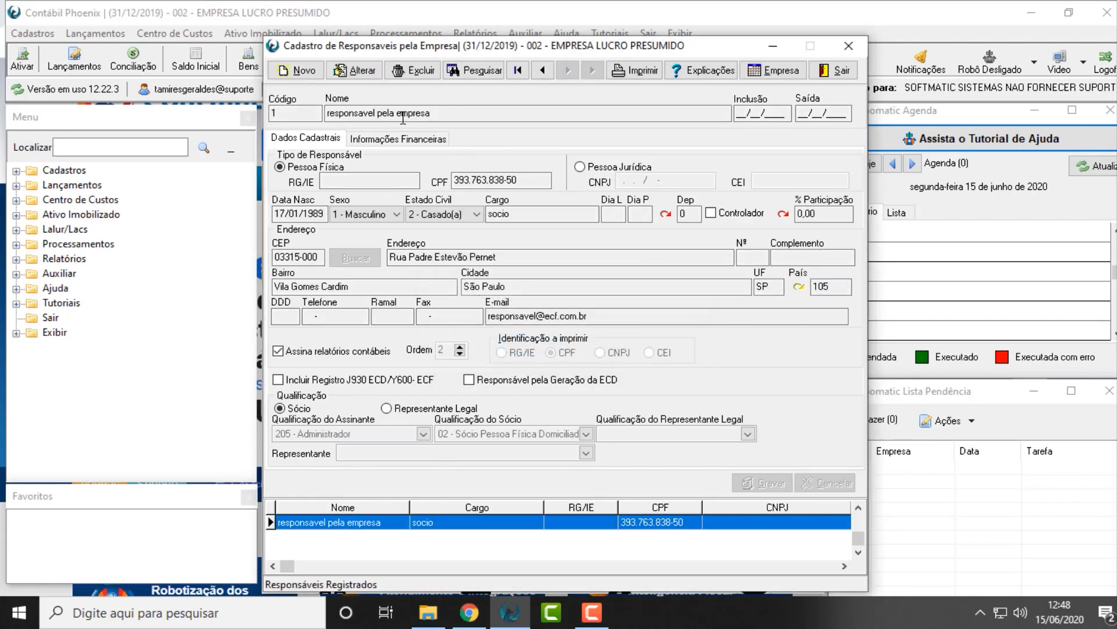
left_click_drag(457, 114, 275, 115)
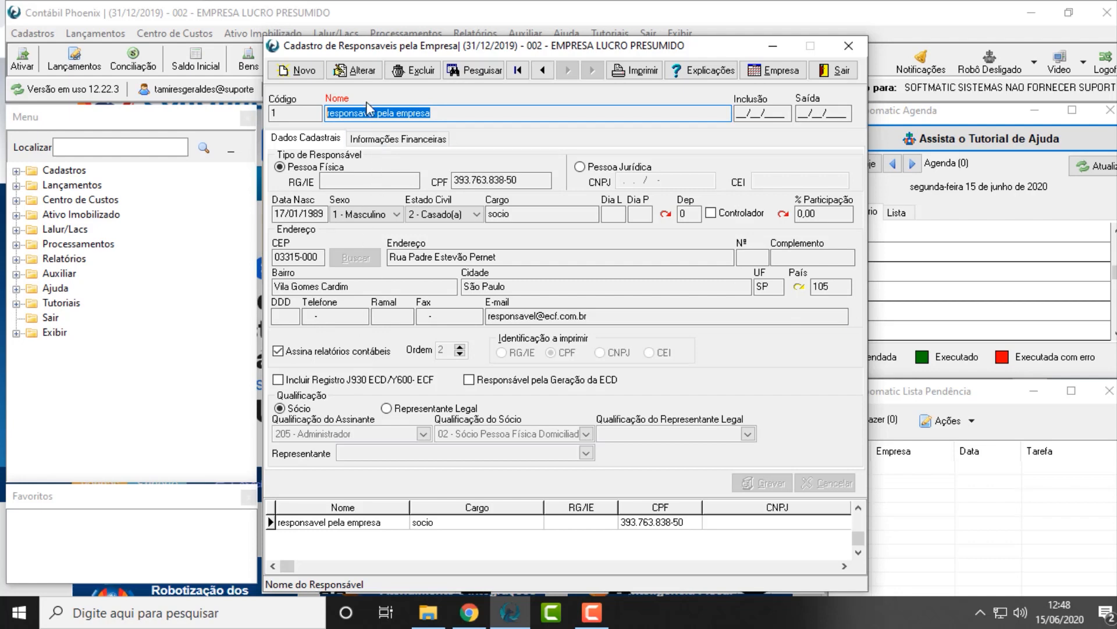
left_click(358, 70)
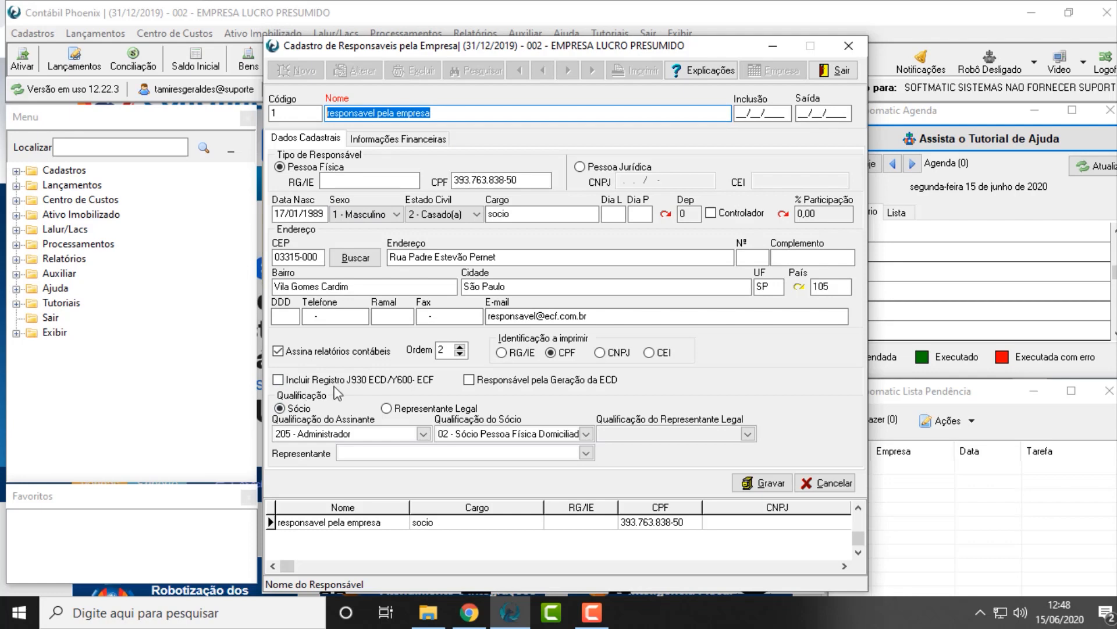
left_click(286, 382)
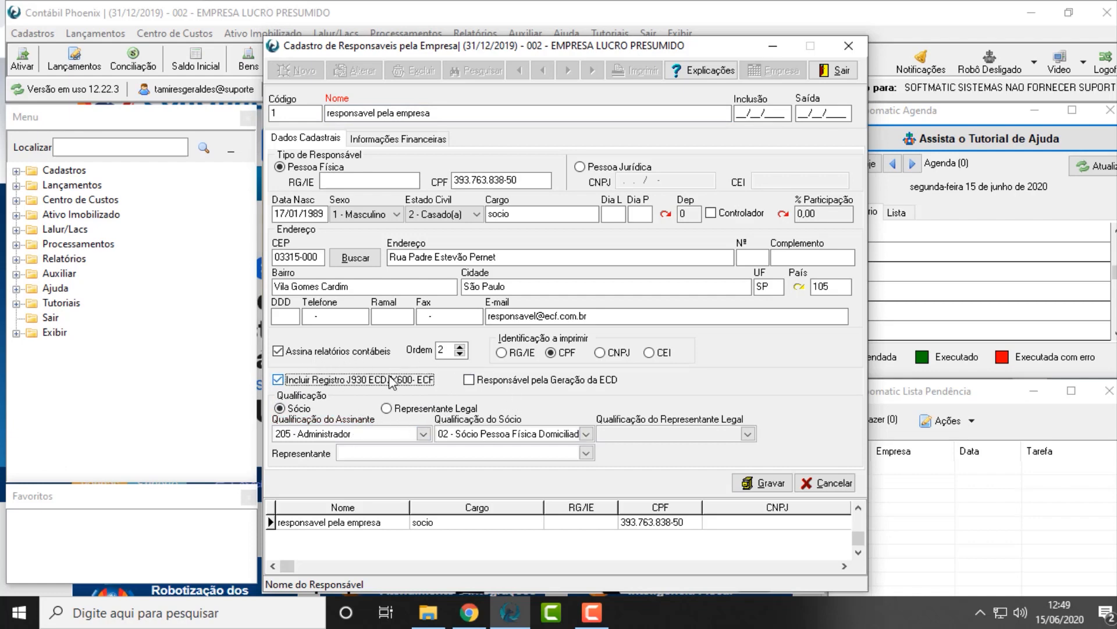
left_click(407, 410)
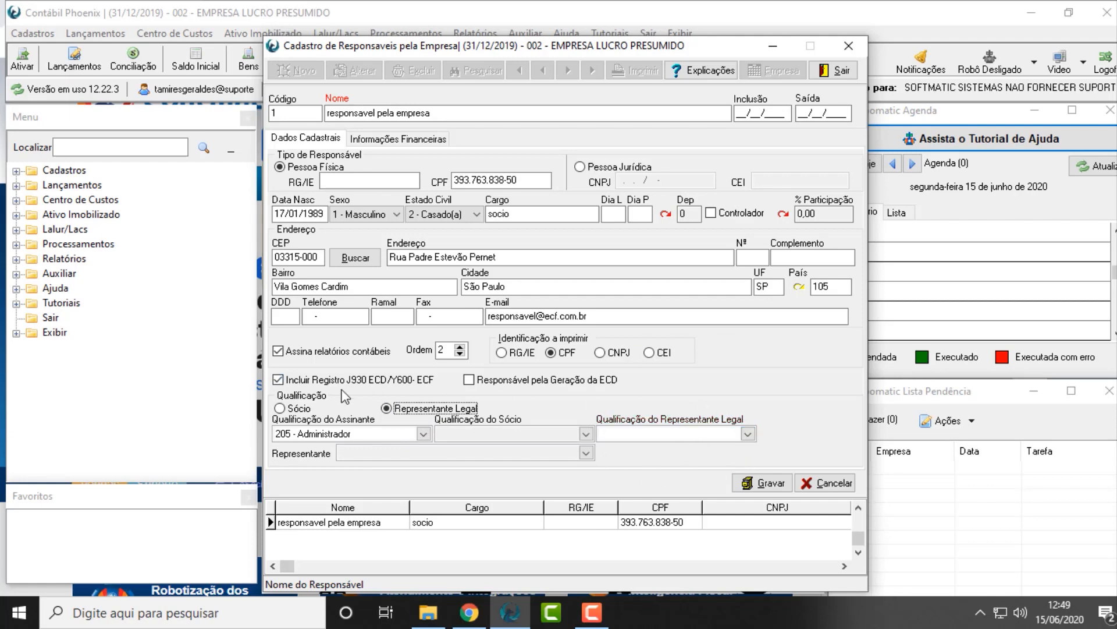
left_click(312, 408)
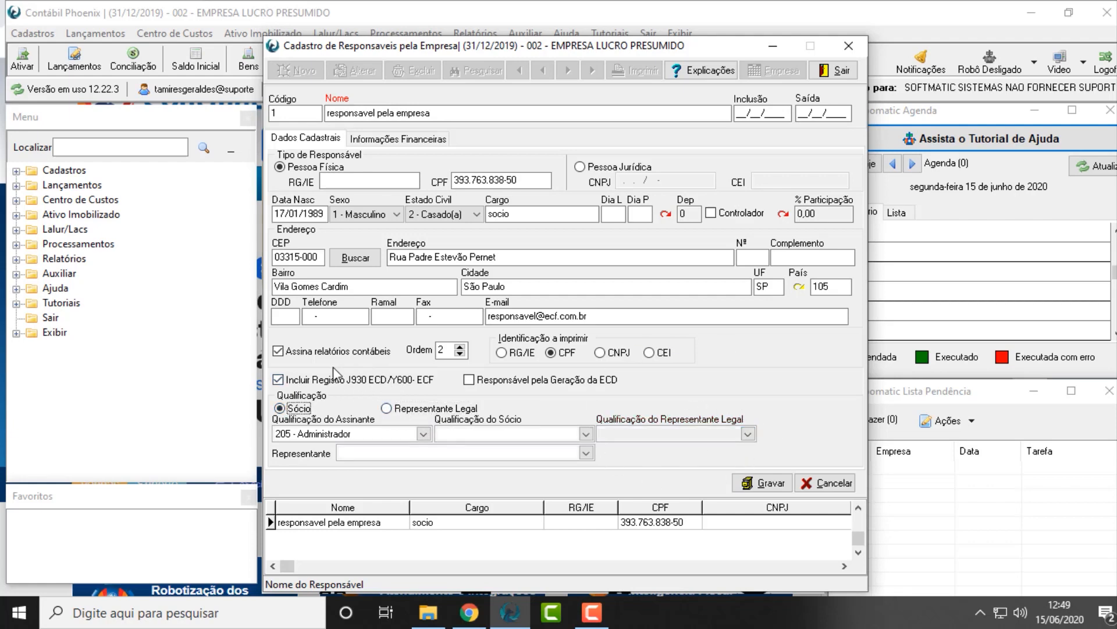
left_click(586, 434)
left_click(575, 463)
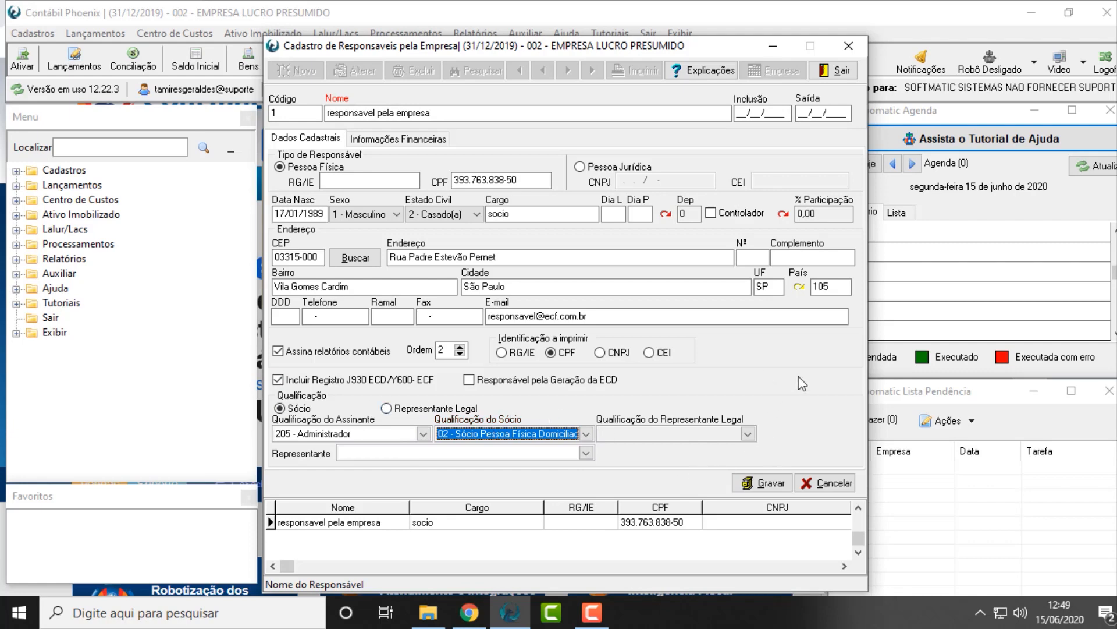
left_click(763, 482)
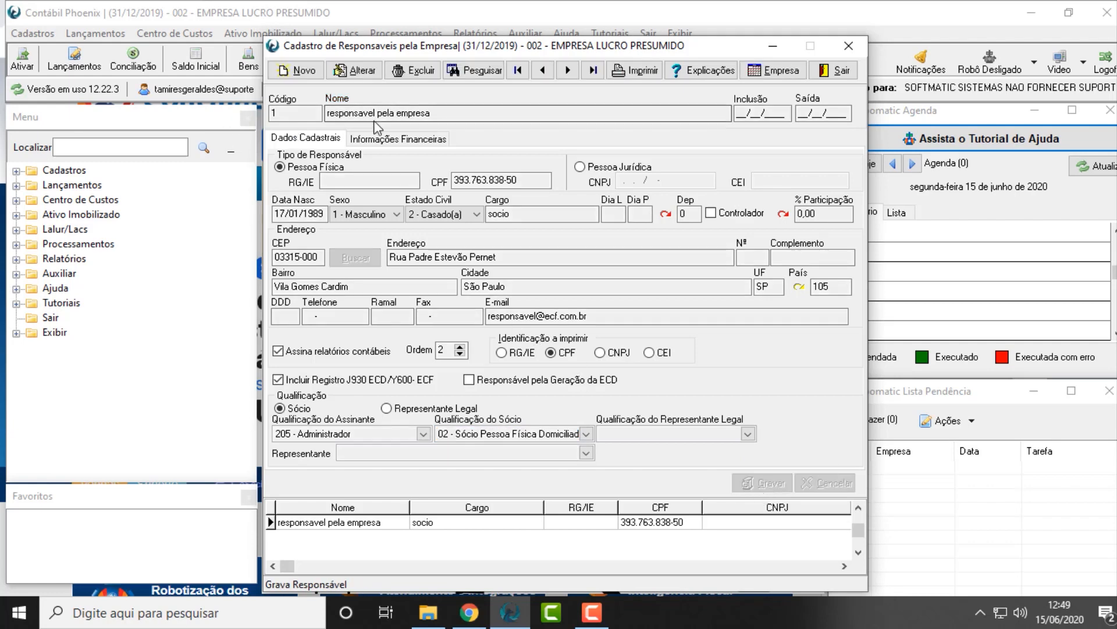
Post a Pro-Labore of 1.500,00 for months 1 to 12 in the responsible person's financial information
left_click(369, 142)
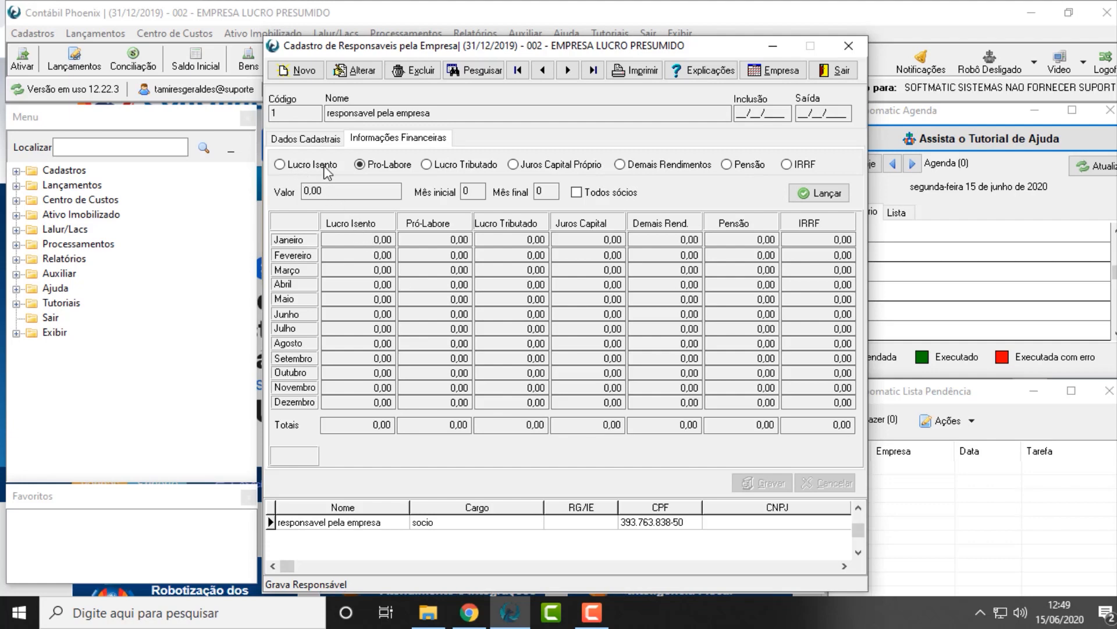
left_click(379, 71)
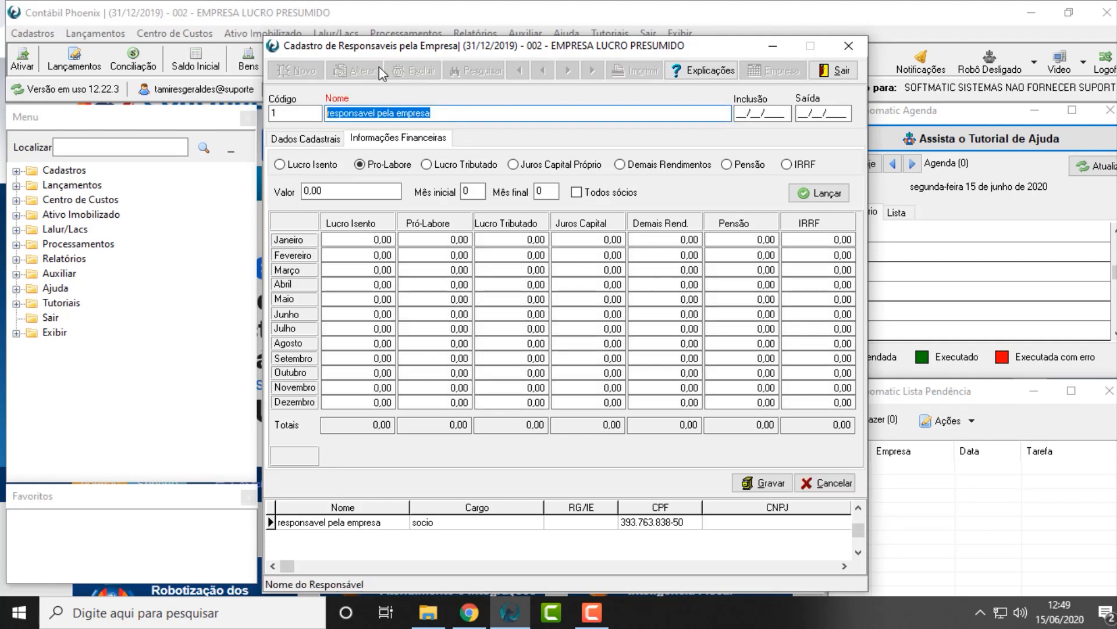
left_click(361, 192)
key("BackSpace")
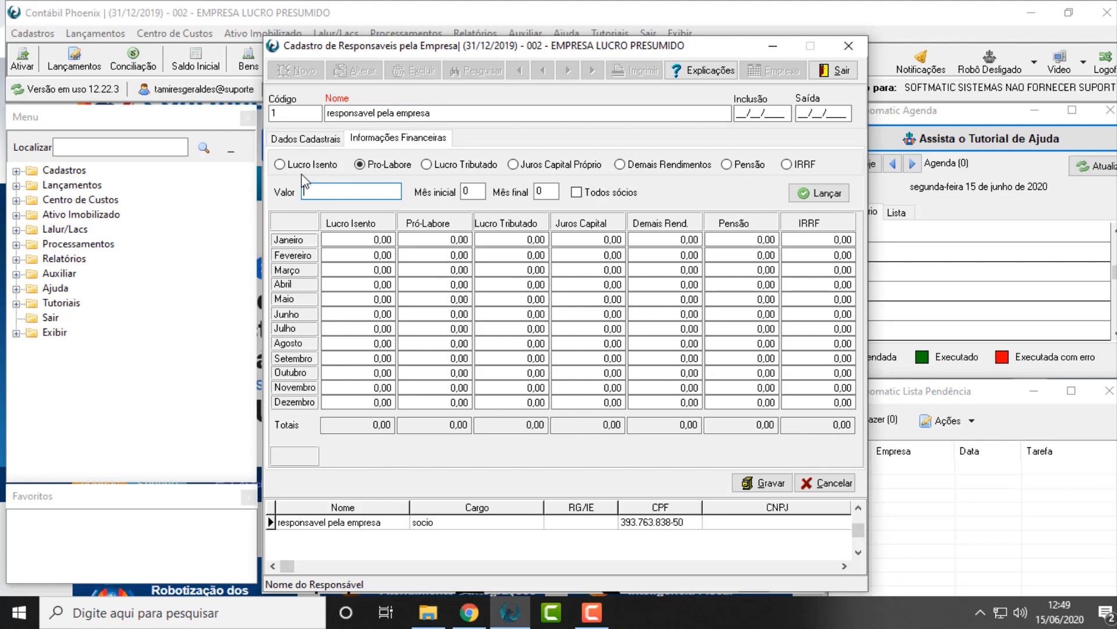
type("1.500")
key("Tab")
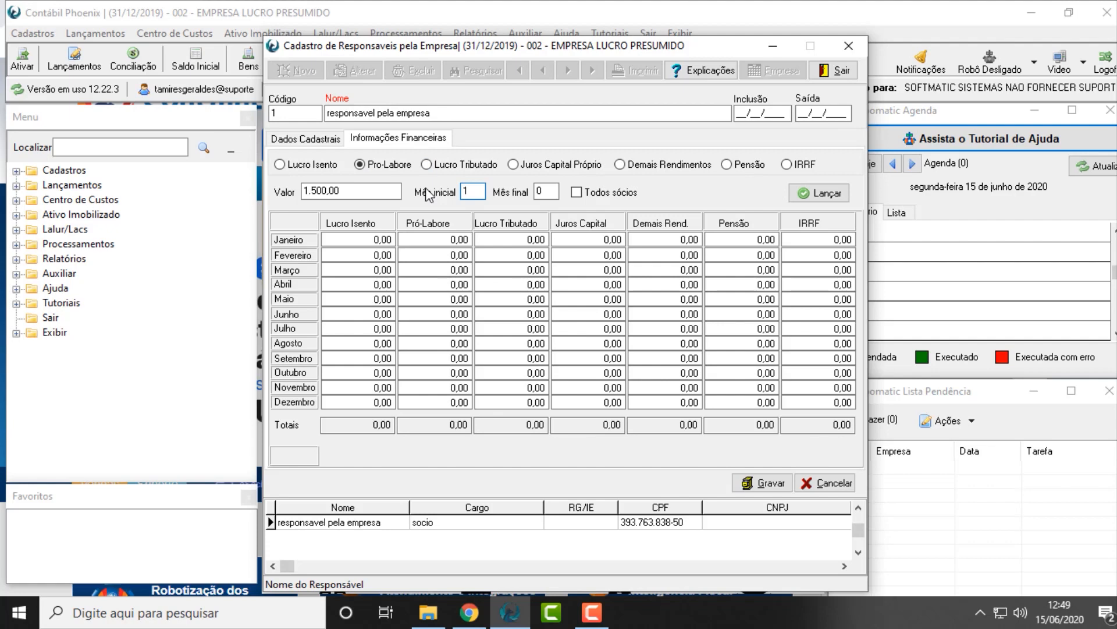
key("Tab")
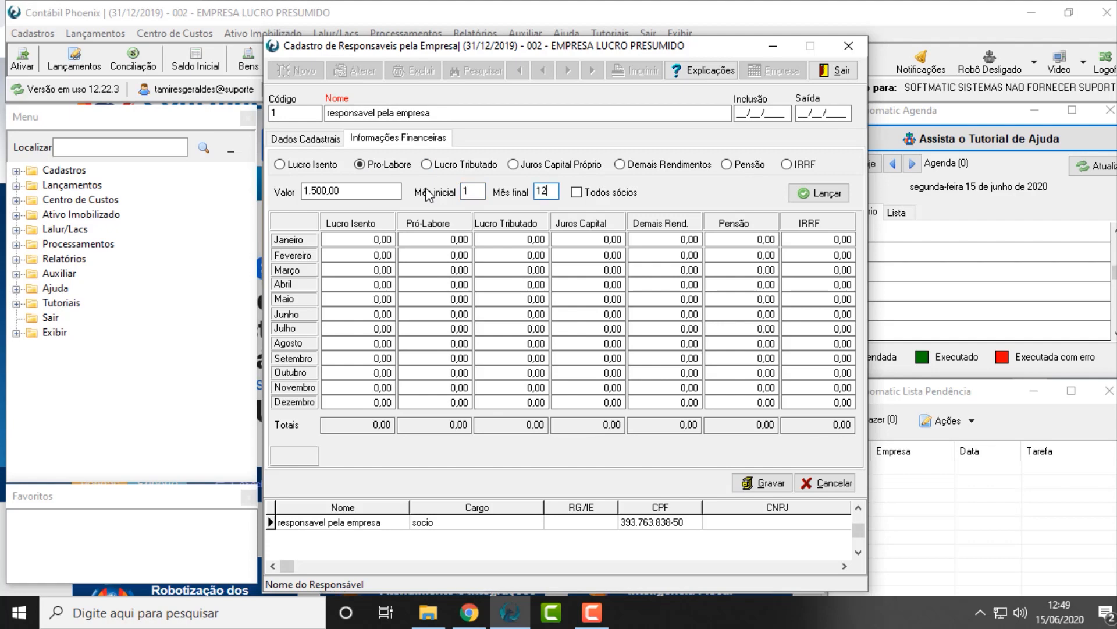
type("12")
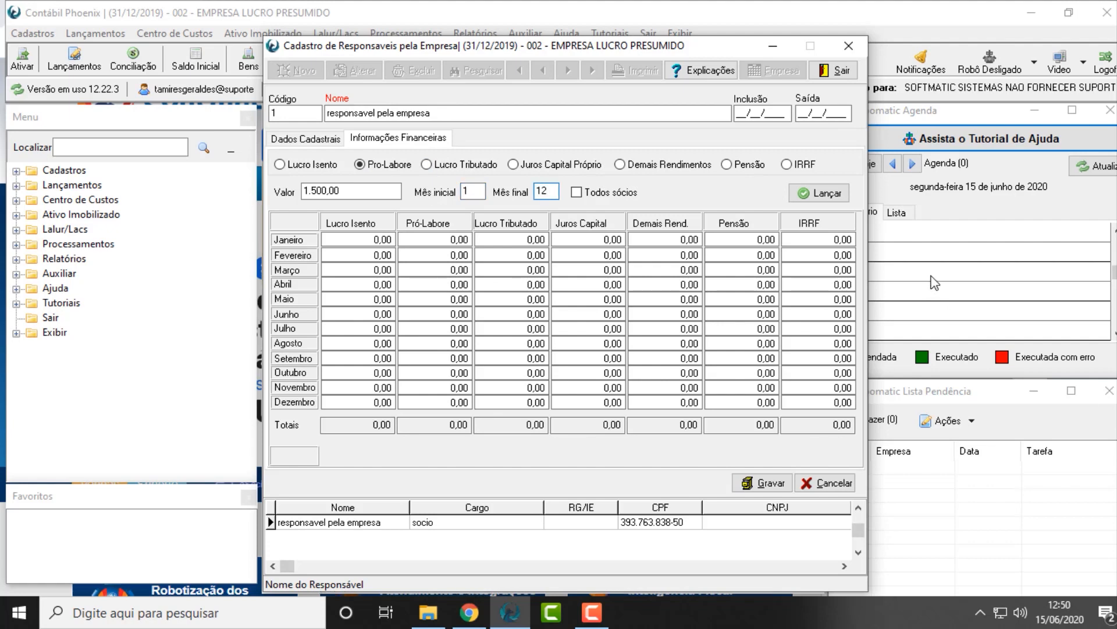
left_click(819, 193)
Post an IRRF of 1.000,00 for months 1 to 12 for the responsible person, then leave the register without saving
left_click(787, 165)
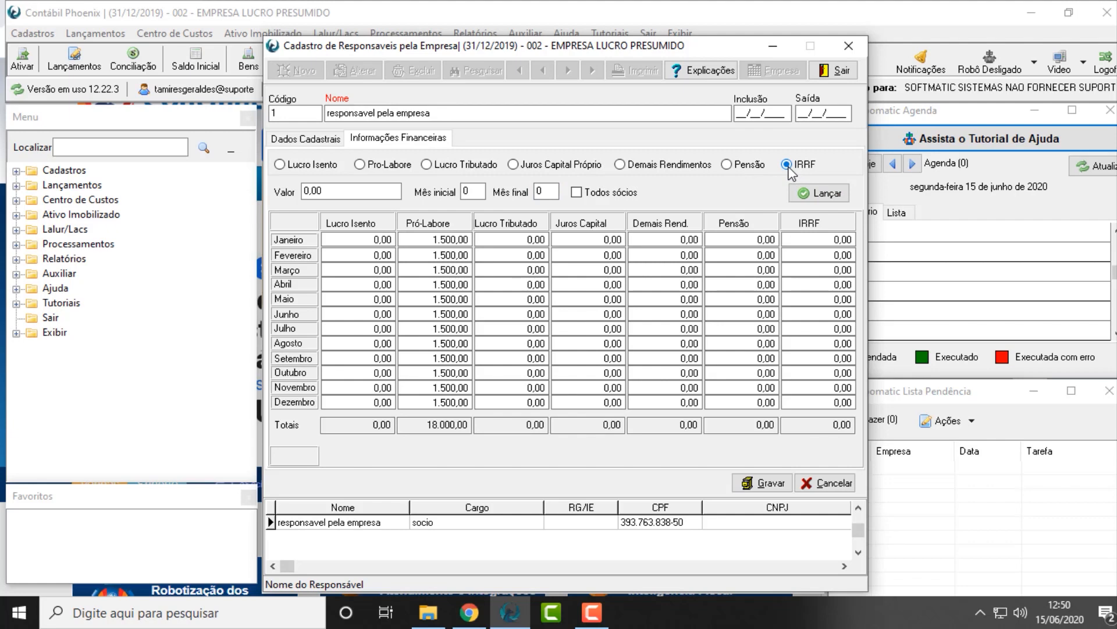
left_click(341, 191)
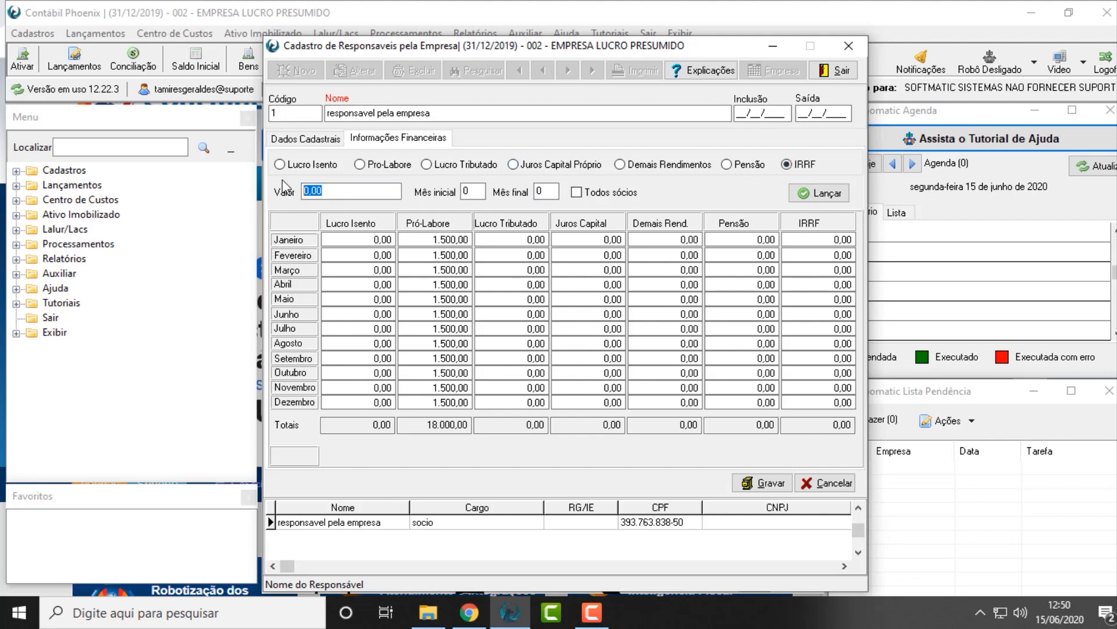
type("1")
key("Tab")
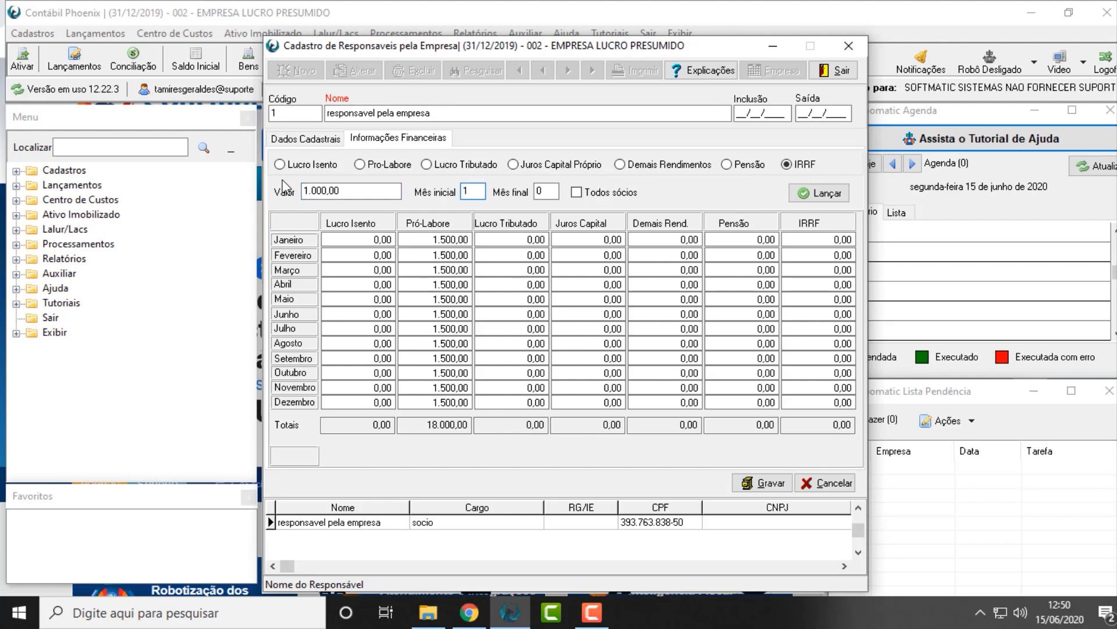
left_click(819, 192)
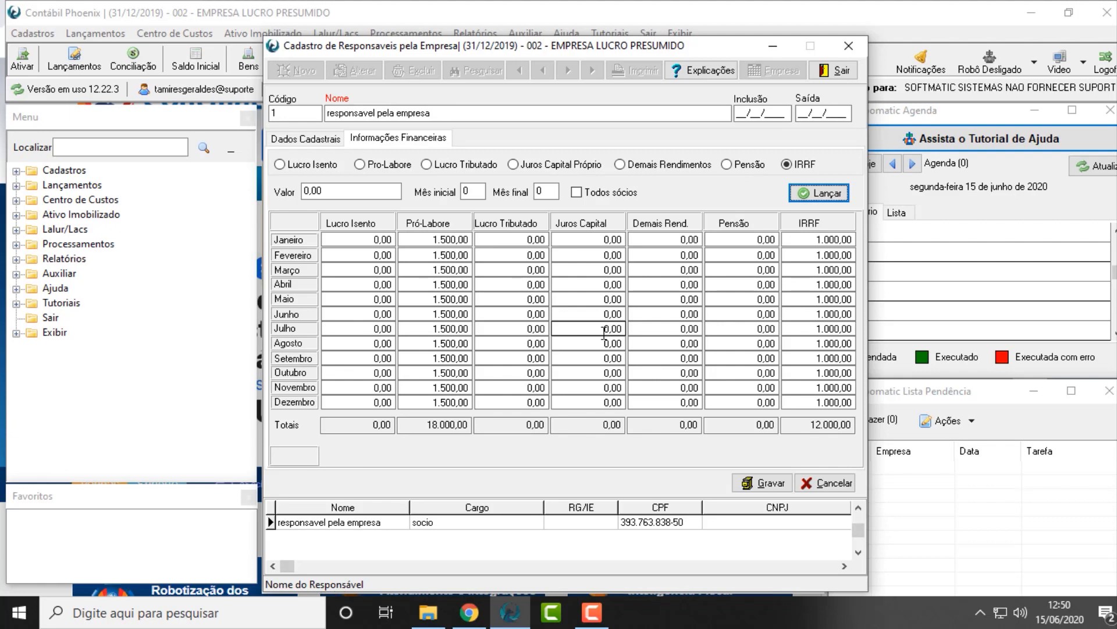
left_click(833, 70)
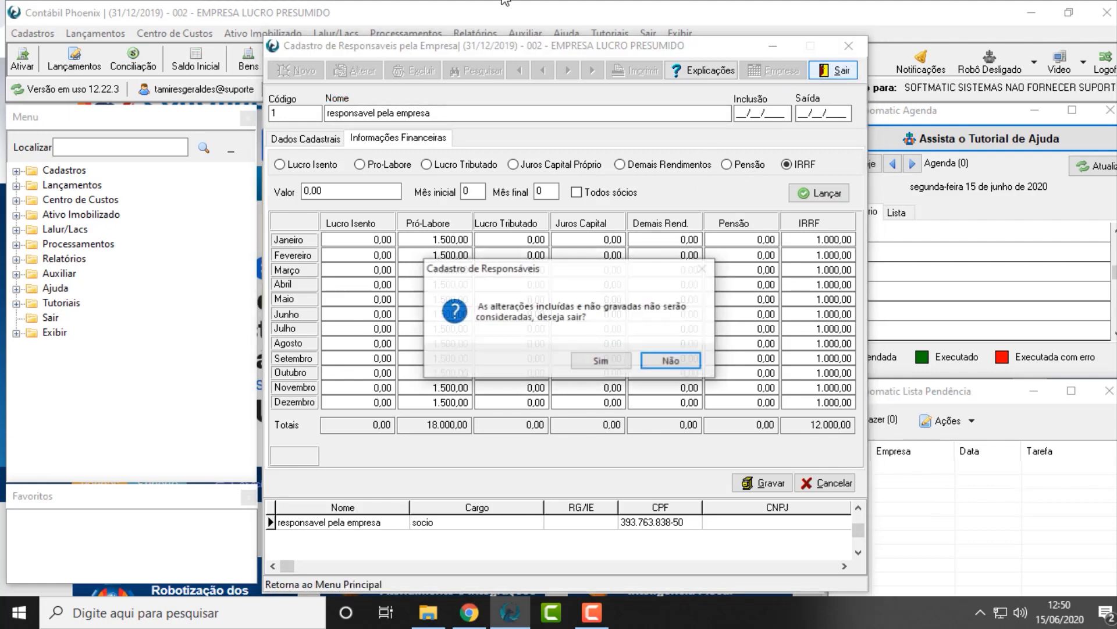
left_click(613, 365)
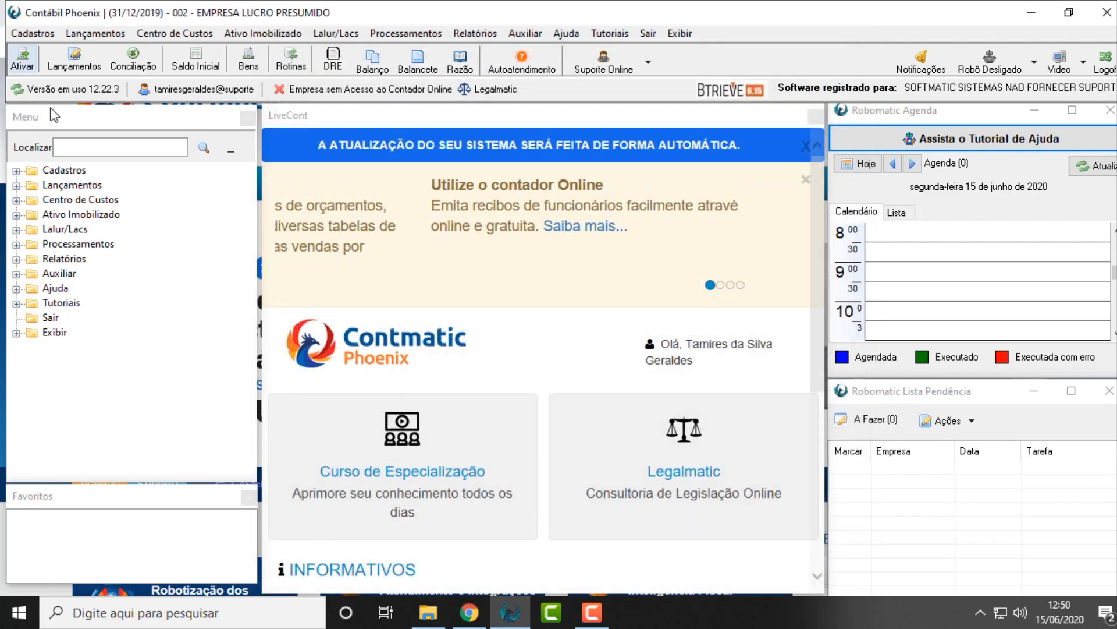
Open the register of accountants (Contadores), review the accountant's data and the companies assigned, then close it
left_click(35, 35)
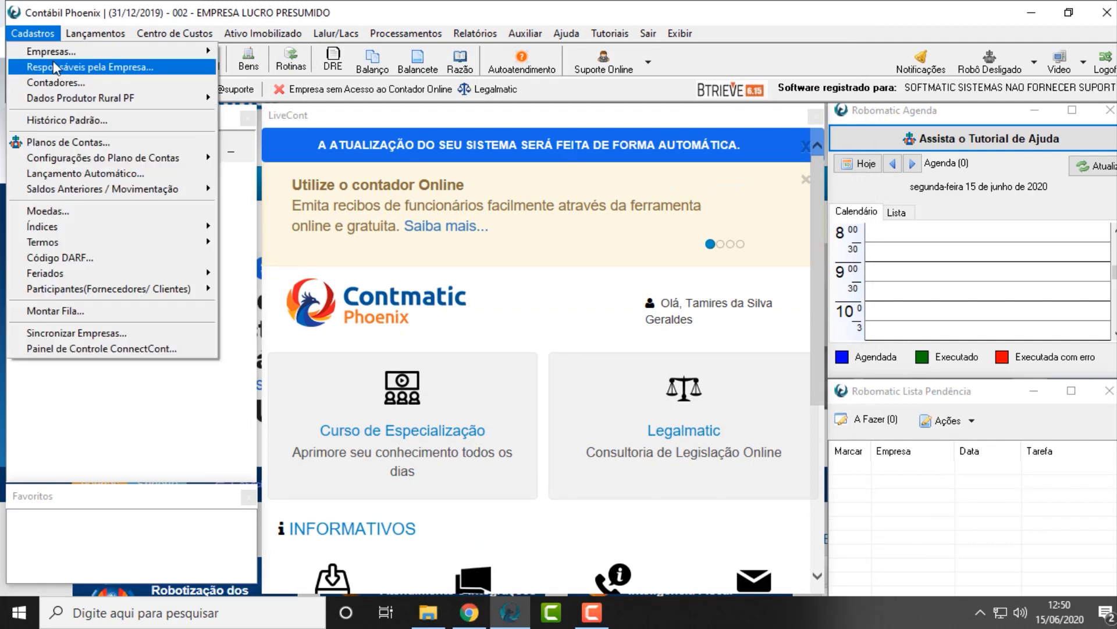
left_click(58, 82)
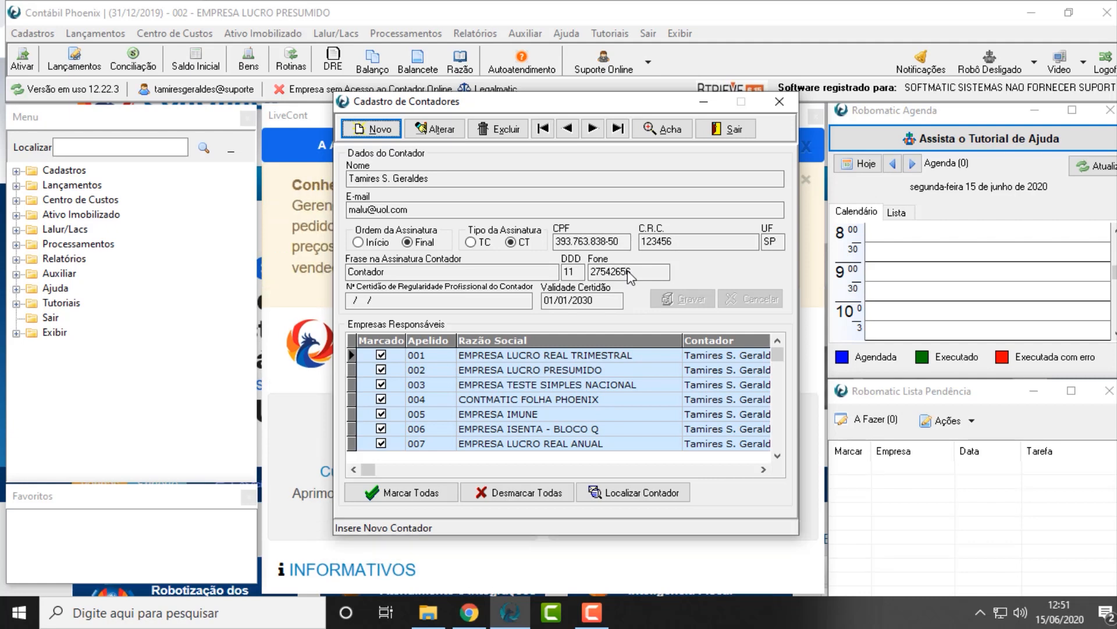
left_click(726, 130)
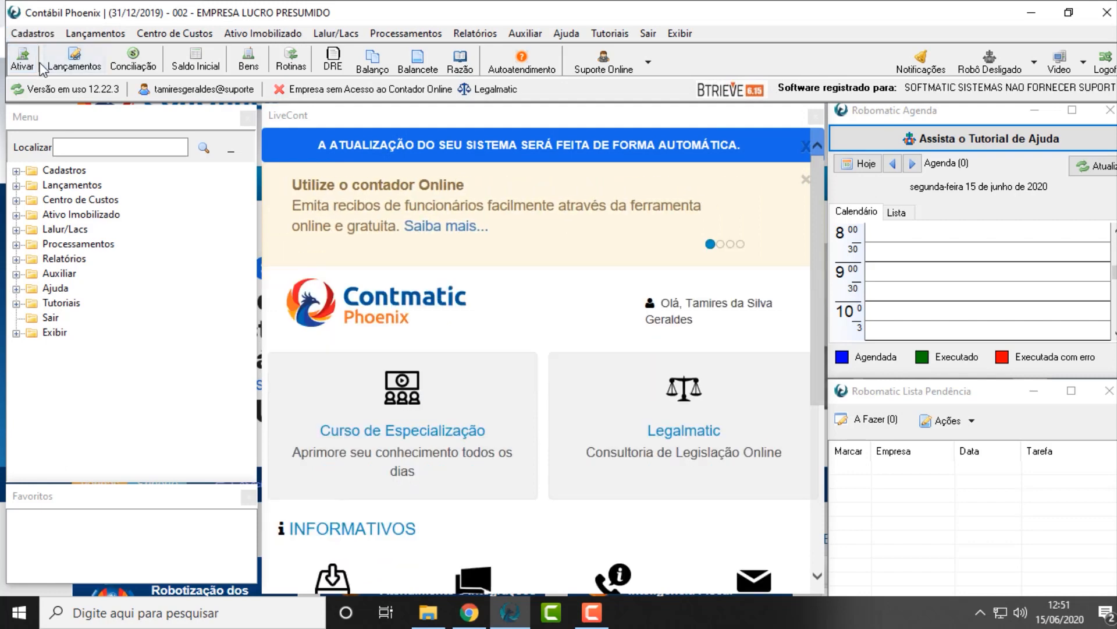
Open the Plano Referencial SPED - ECF configuration and check the accounting accounts linked to Caixa Matriz and Caixa Filiais
left_click(41, 30)
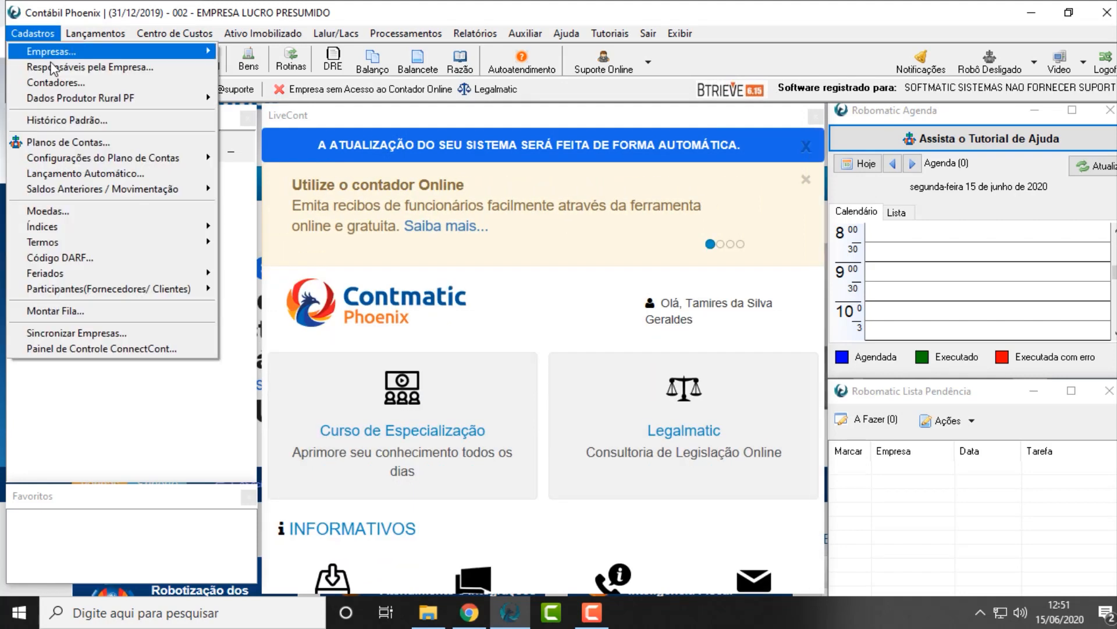
mouse_move(127, 157)
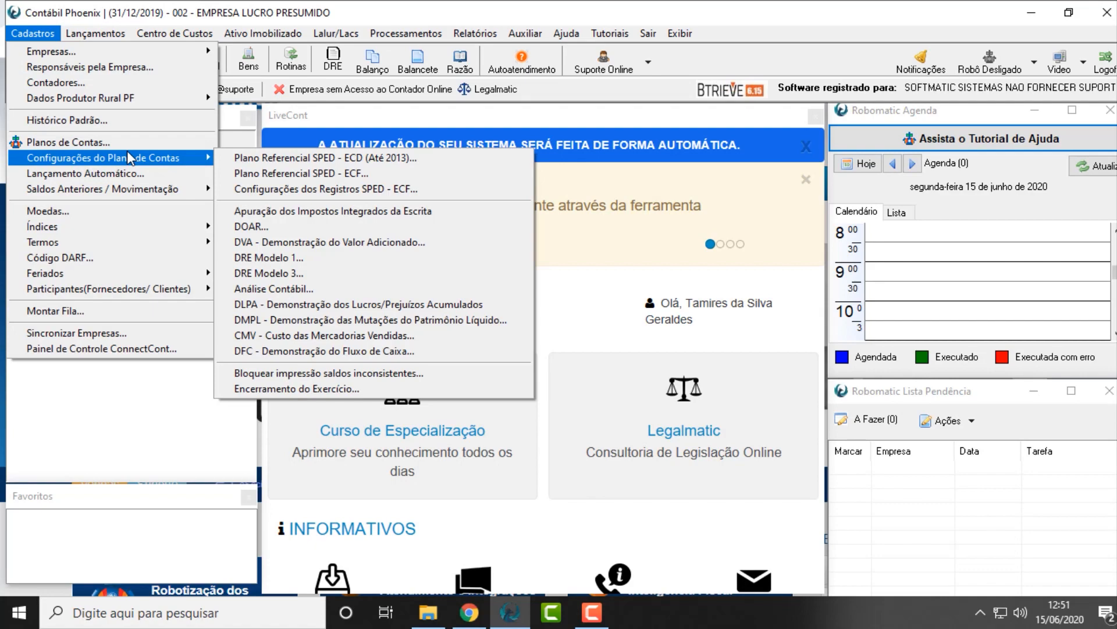
left_click(293, 180)
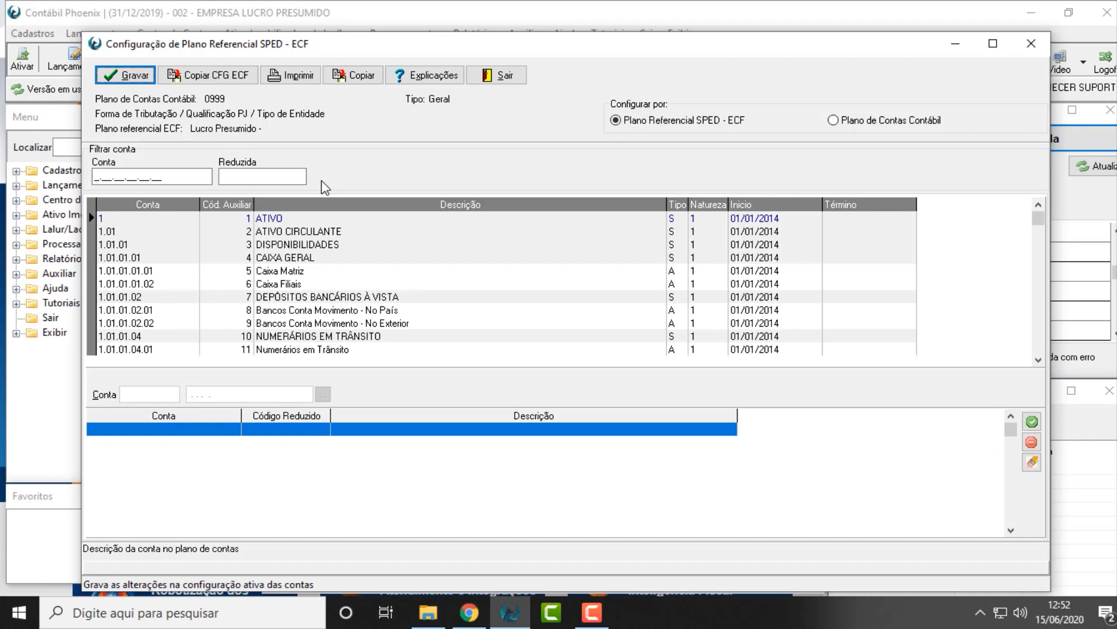
left_click(275, 271)
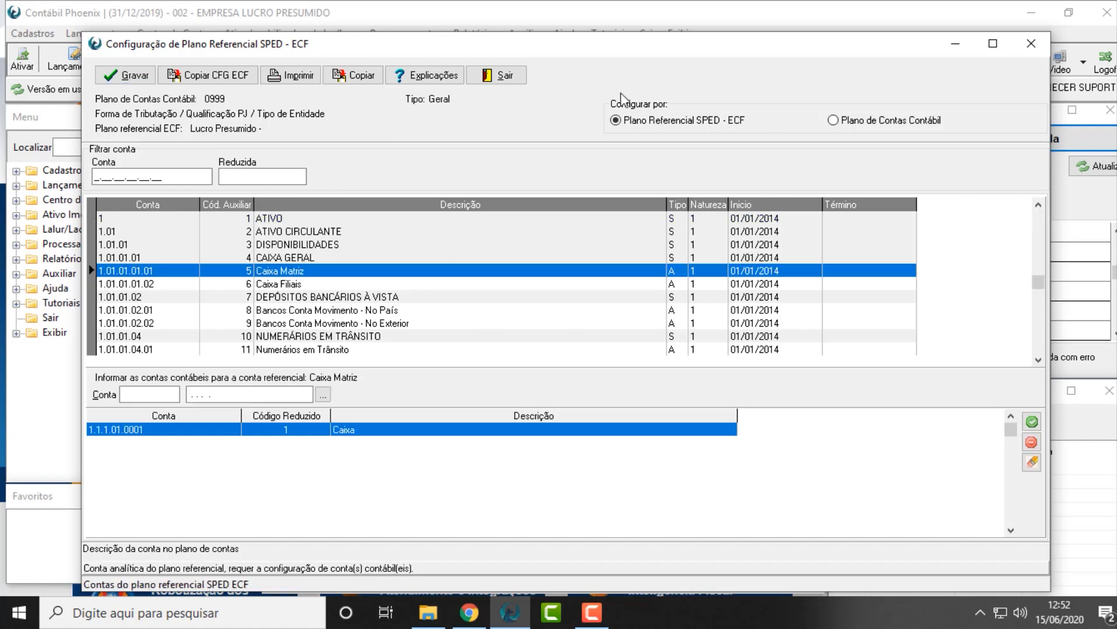
left_click(283, 286)
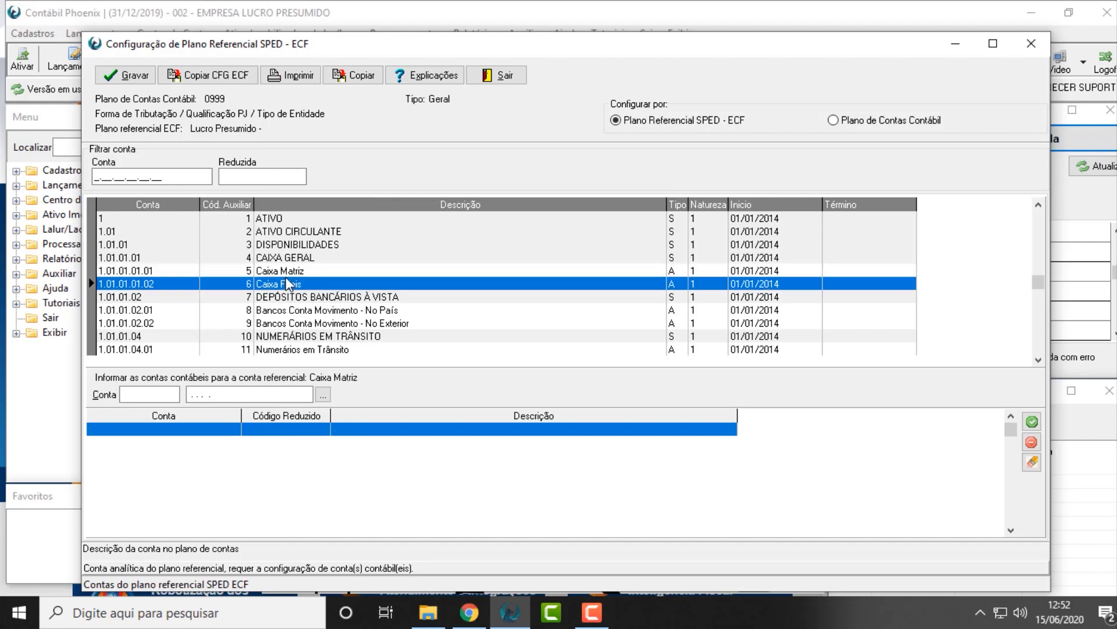
Link accounting account 1.1.1.01.0002 (Zona) to the referential account Caixa Matriz and save the configuration
left_click(293, 271)
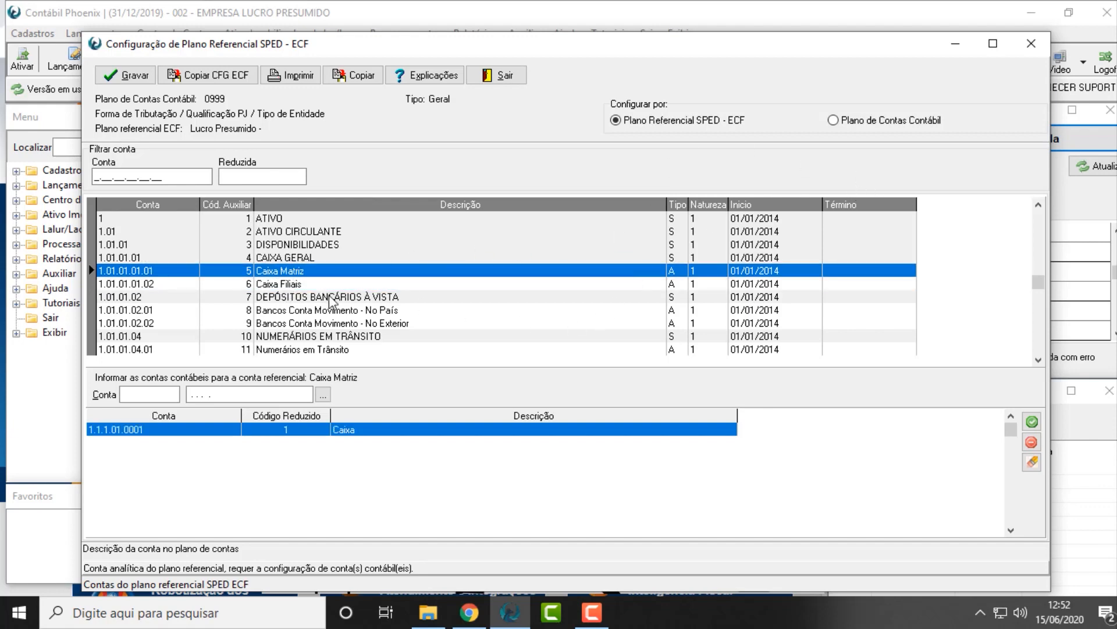
left_click(323, 395)
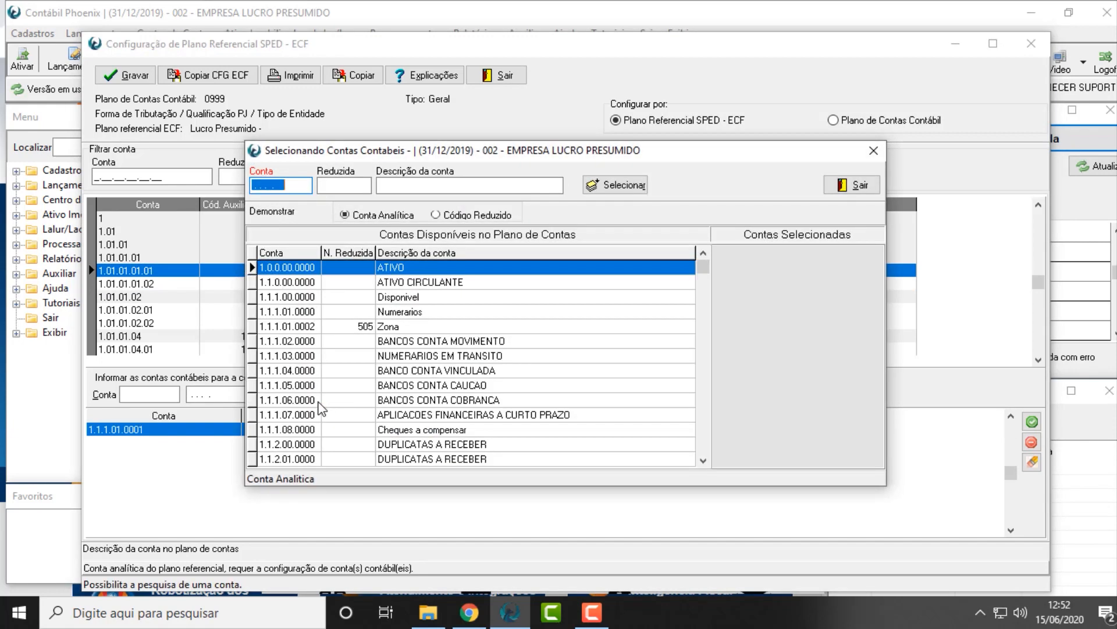
double_click(414, 326)
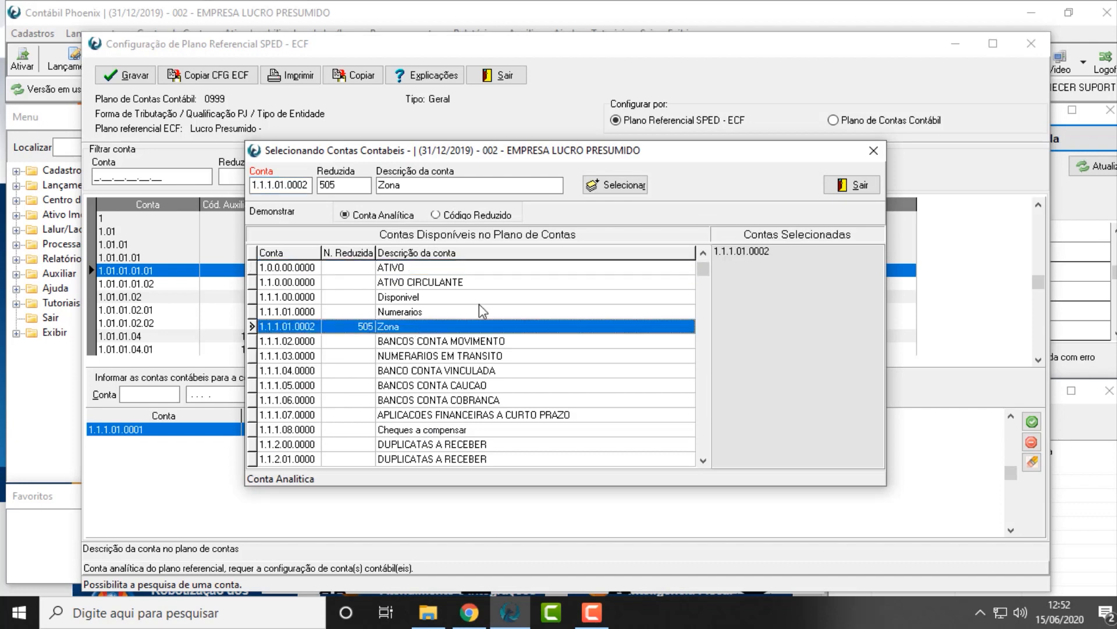
left_click(855, 189)
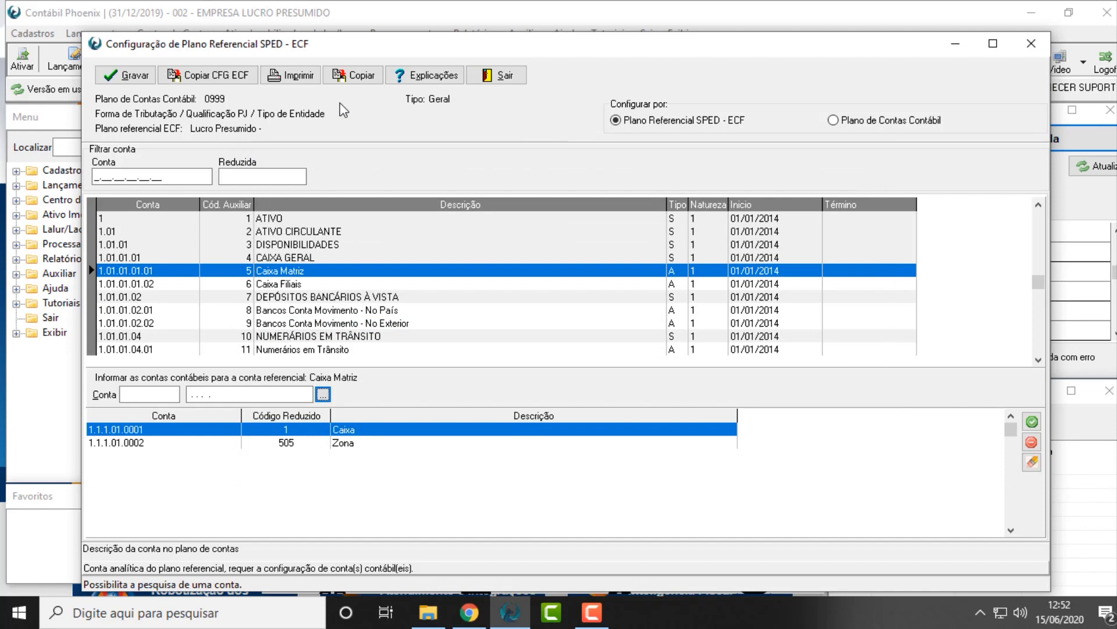
left_click(107, 72)
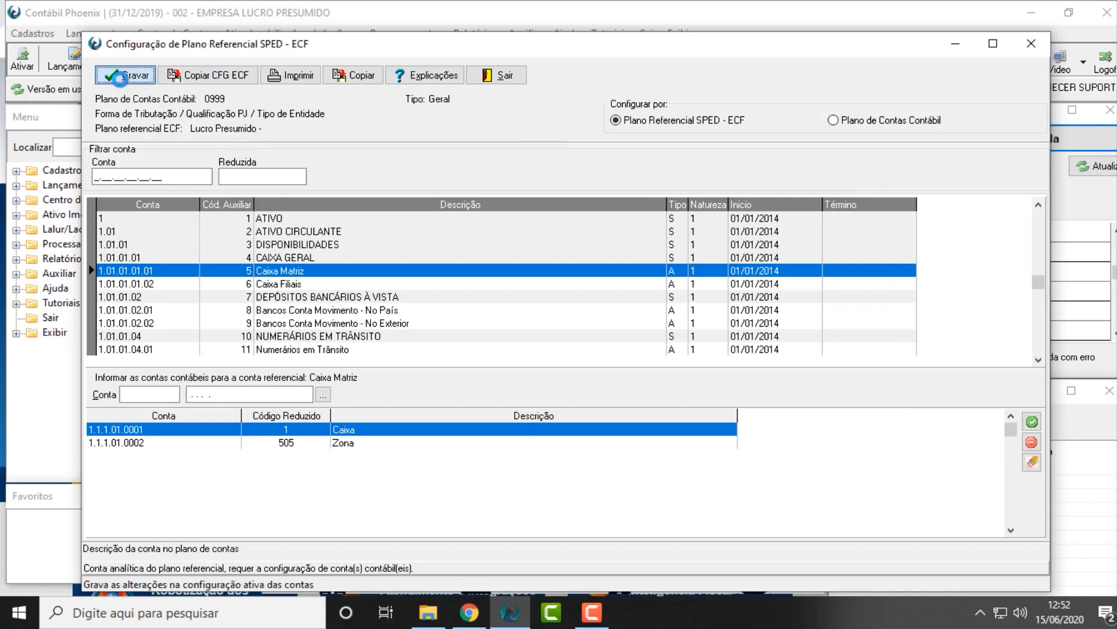
left_click(568, 344)
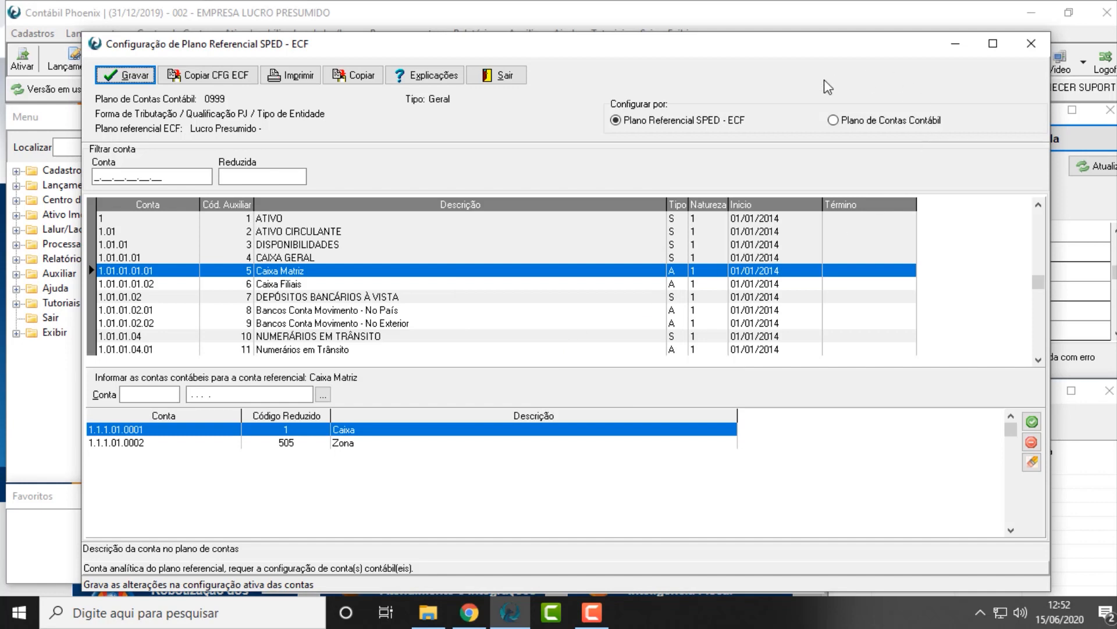
Switch the configuration to Plano de Contas Contábil and assign referential account 1.01.01.01.01 (Caixa Matriz) to the account Caixa
left_click(873, 121)
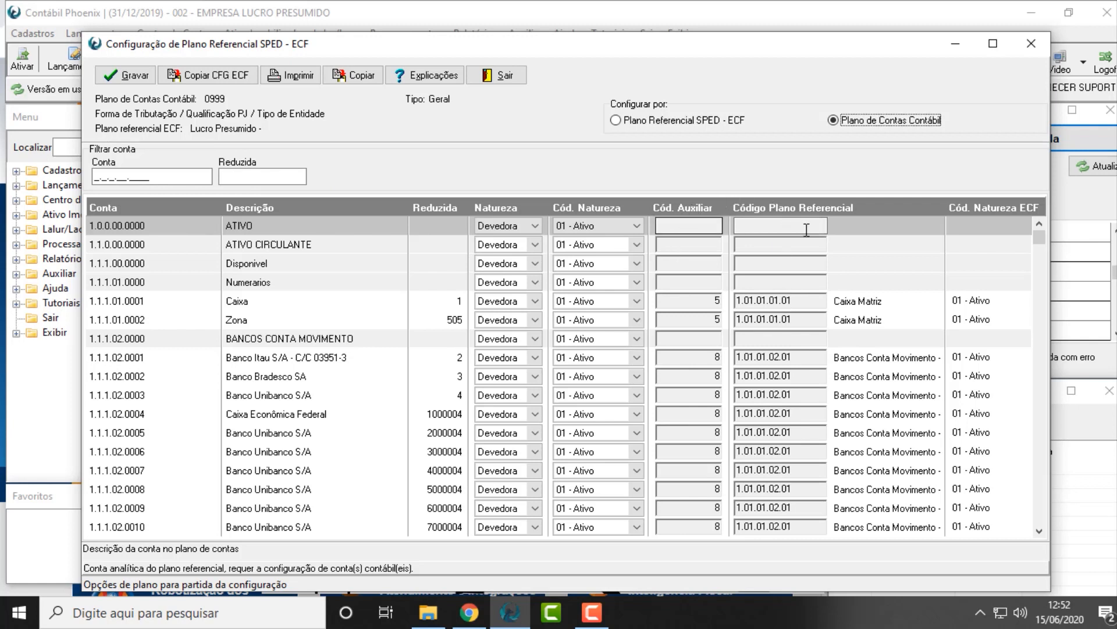
left_click(759, 227)
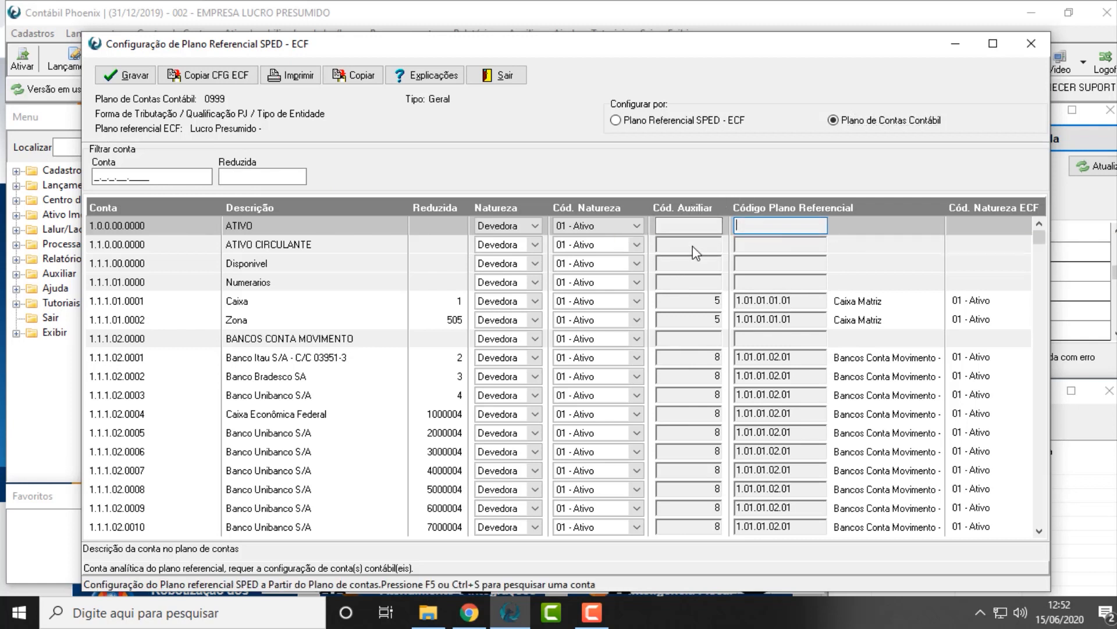
left_click(695, 282)
left_click(696, 301)
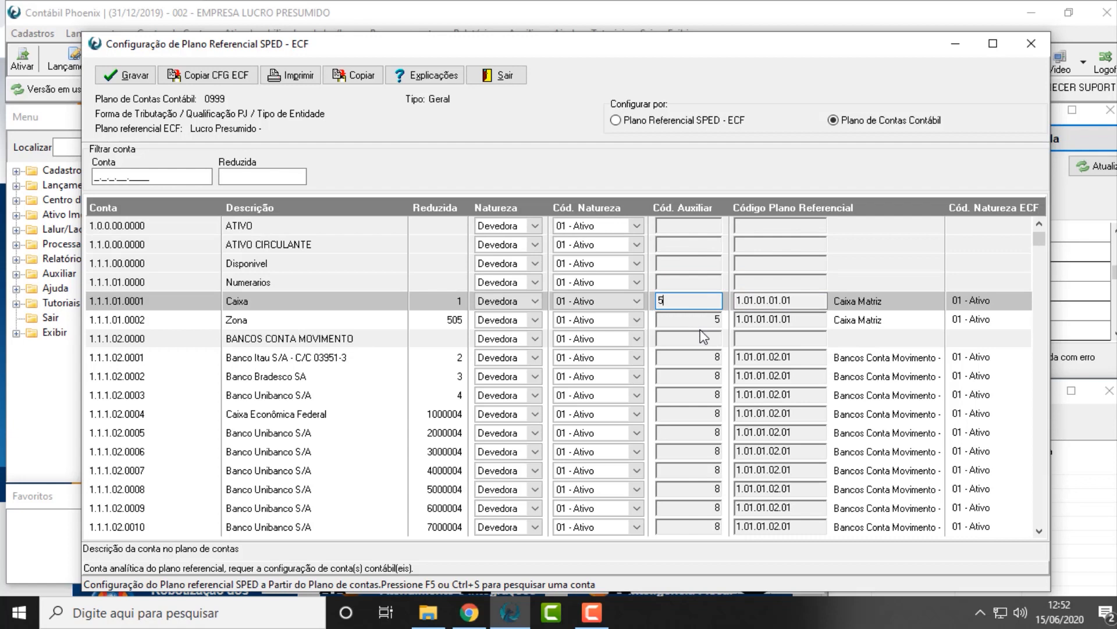
key("F5")
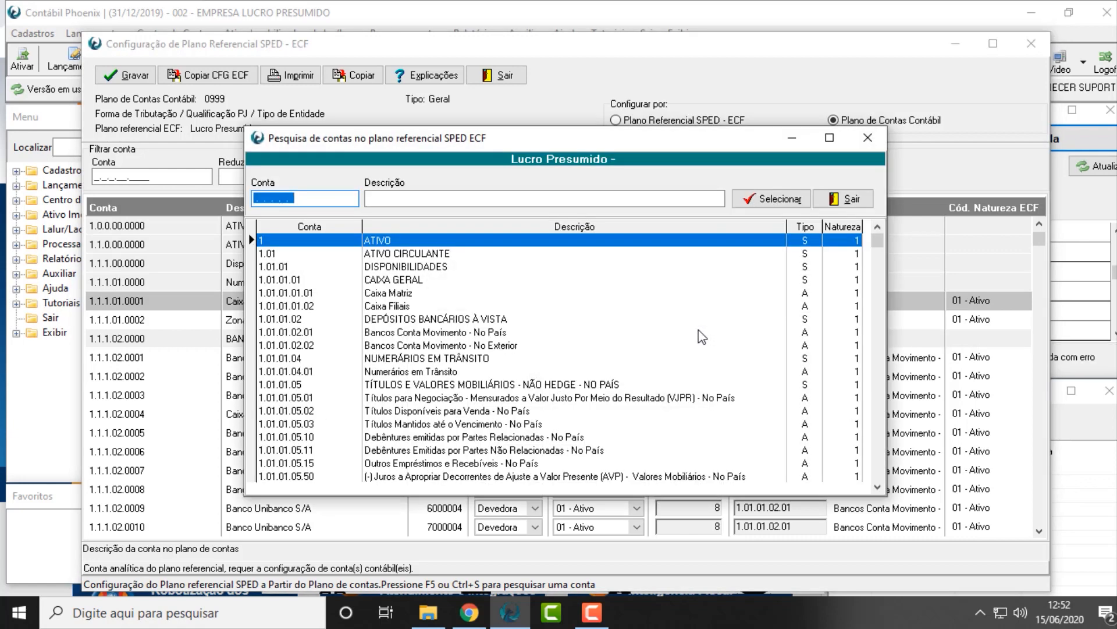
left_click(344, 295)
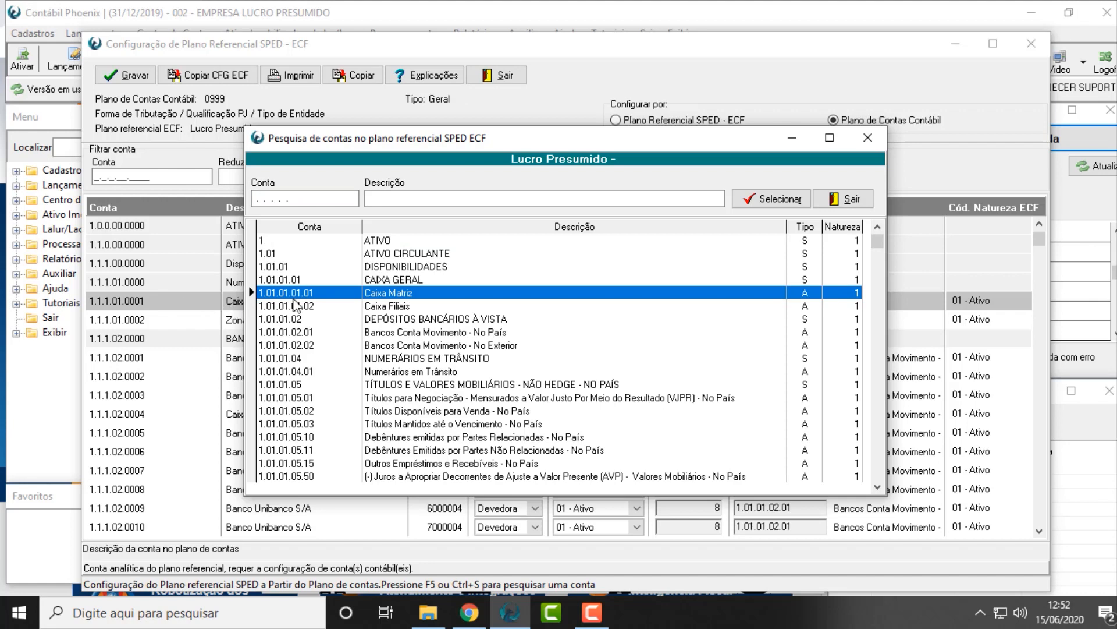
double_click(410, 292)
left_click(785, 303)
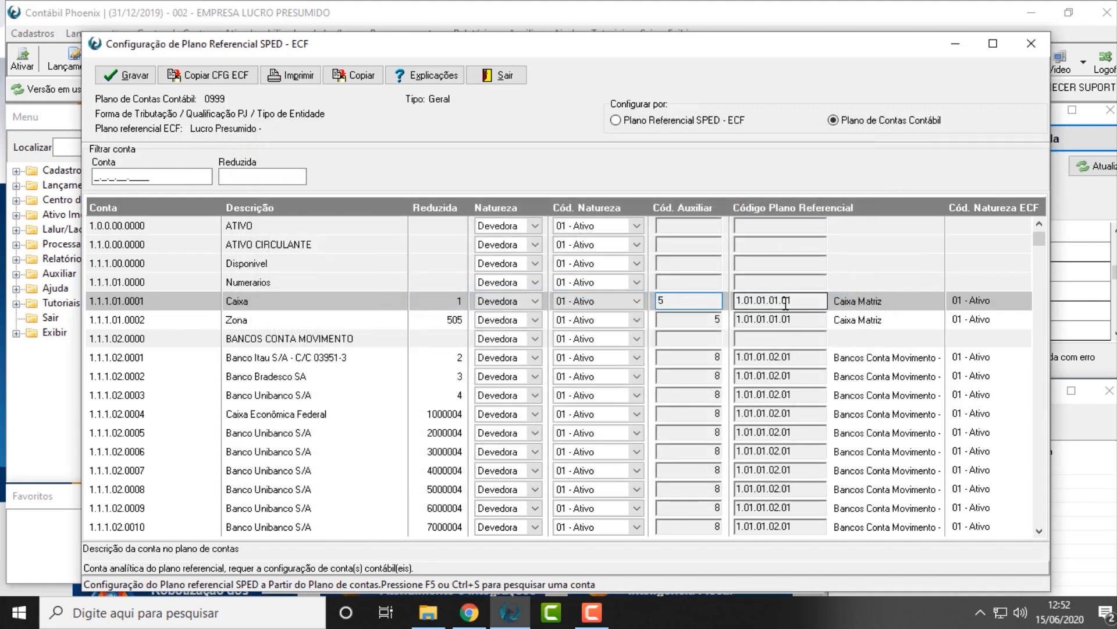
left_click_drag(826, 296, 640, 297)
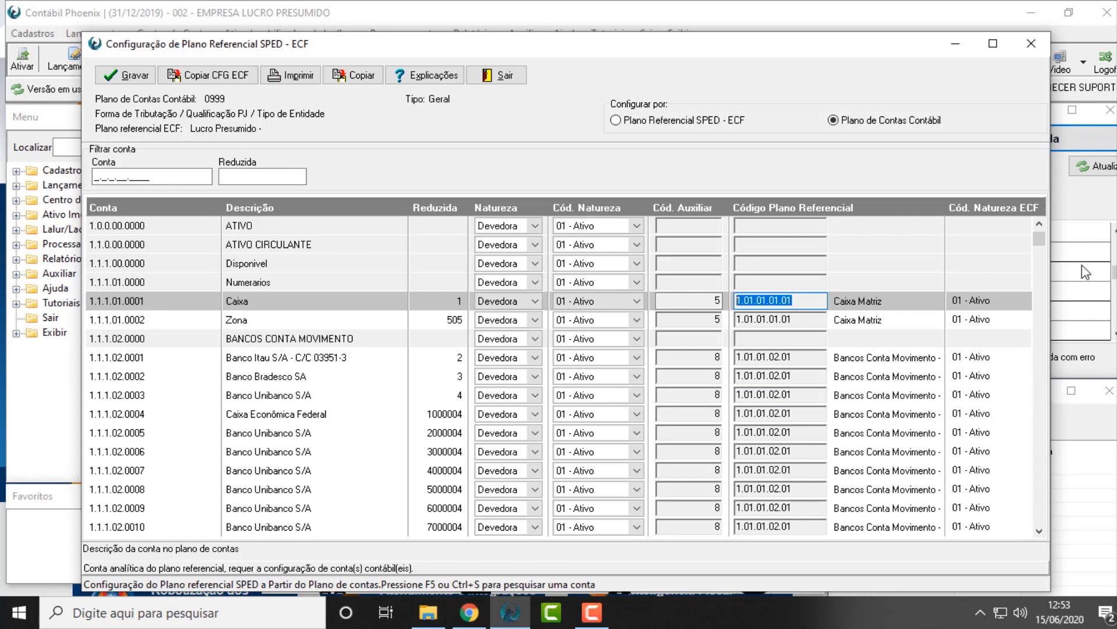
Save the referential plan configuration made by accounting chart of accounts and close its window
left_click(142, 85)
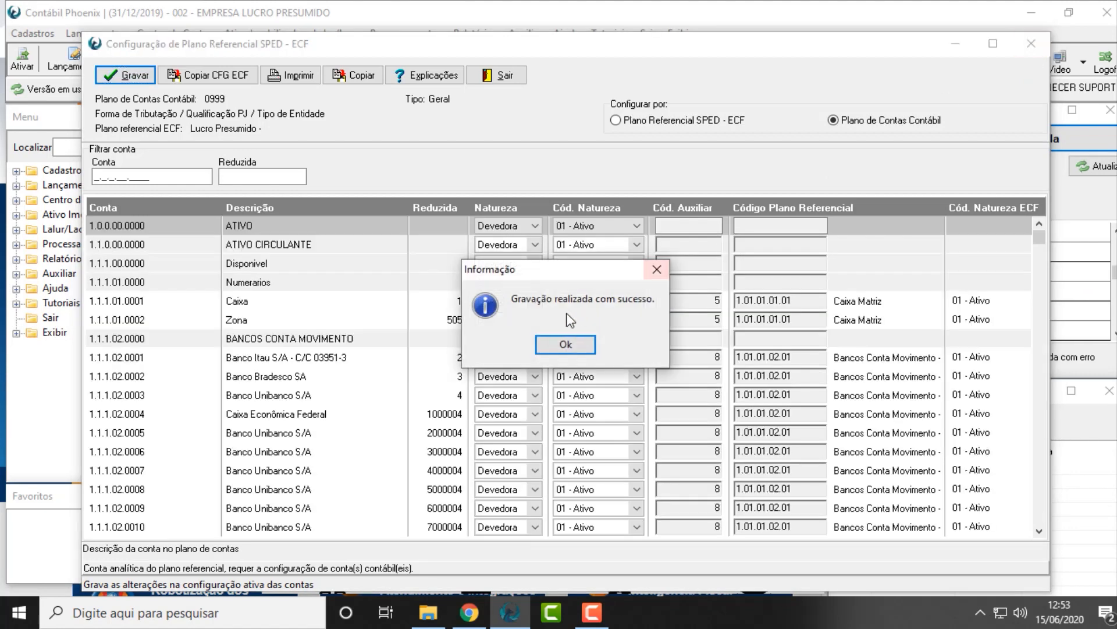
left_click(550, 347)
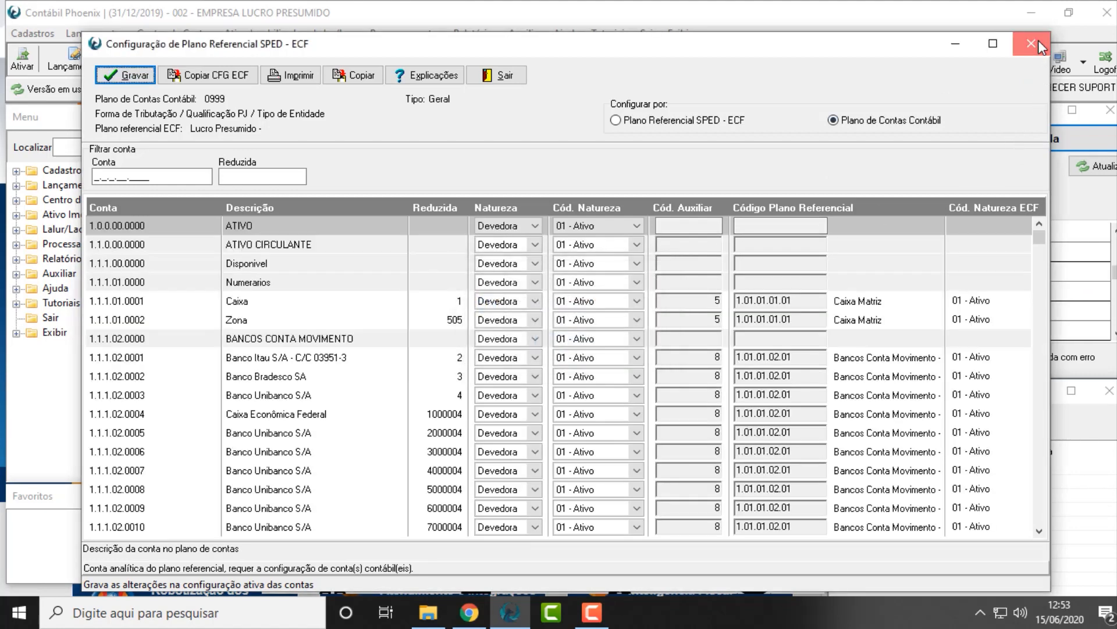
left_click(1038, 40)
Open Configurações dos Registros SPED - ECF and review the P130 and P200 topics under Bloco P - Lucro Presumido
left_click(32, 38)
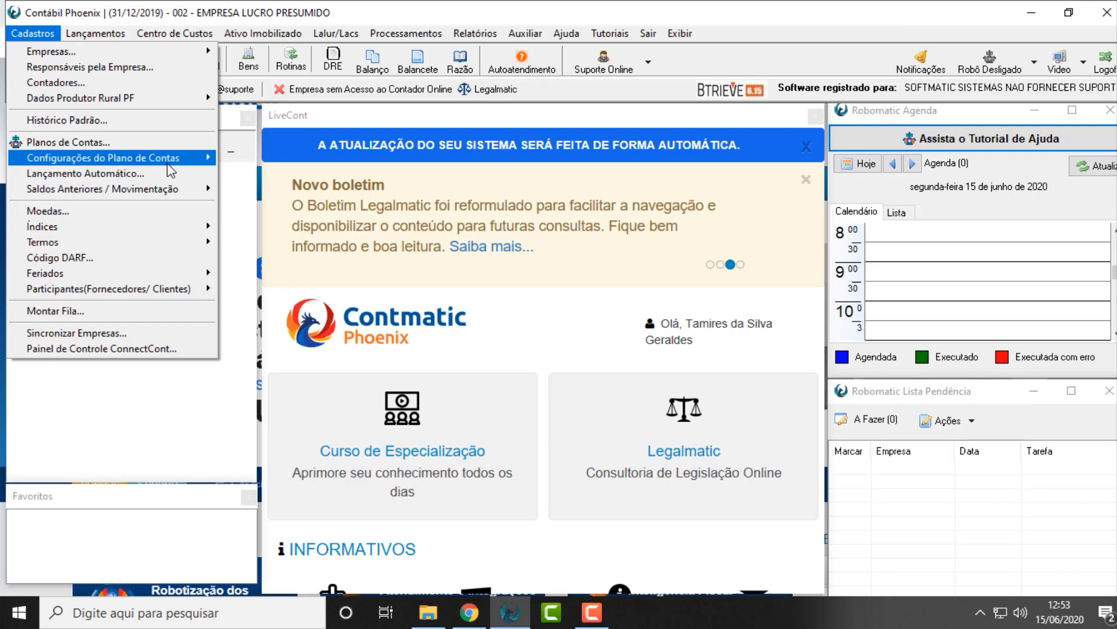
mouse_move(175, 166)
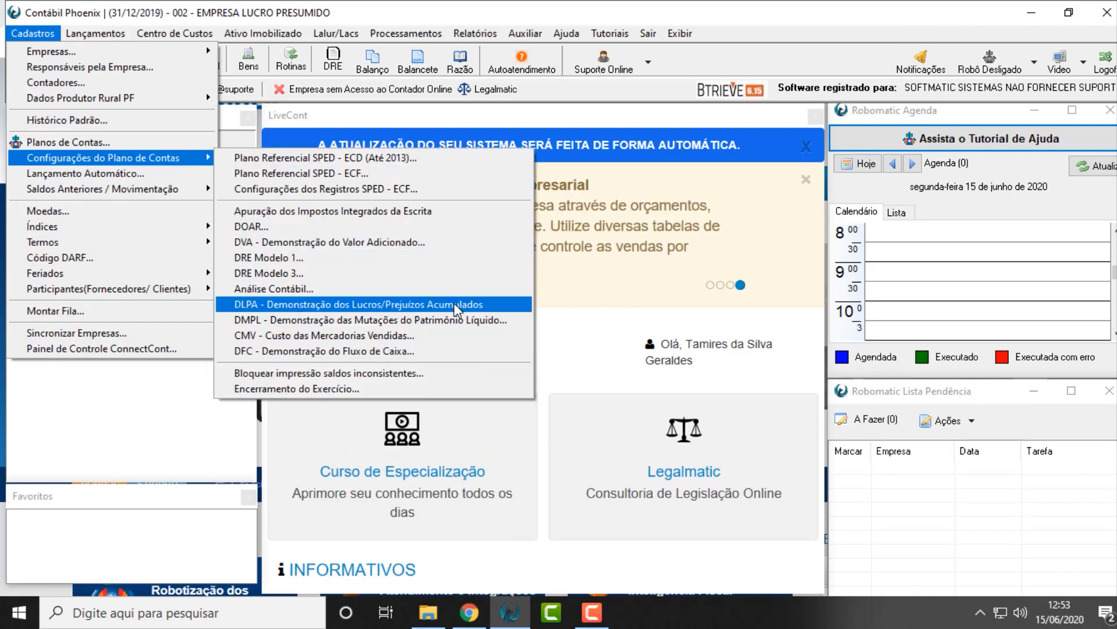
left_click(468, 192)
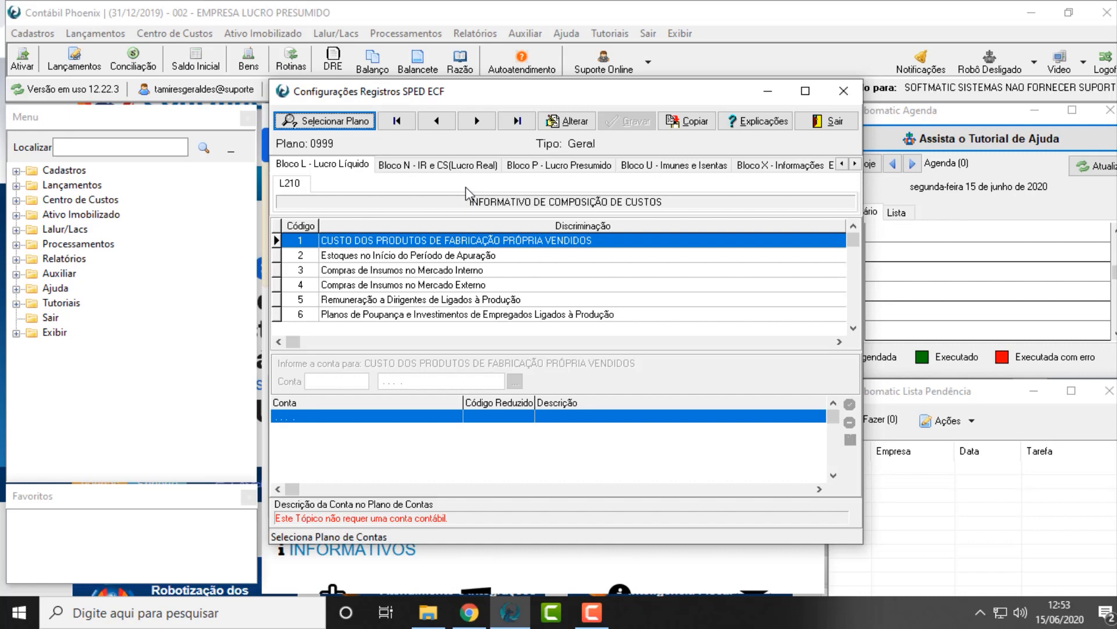
left_click(514, 170)
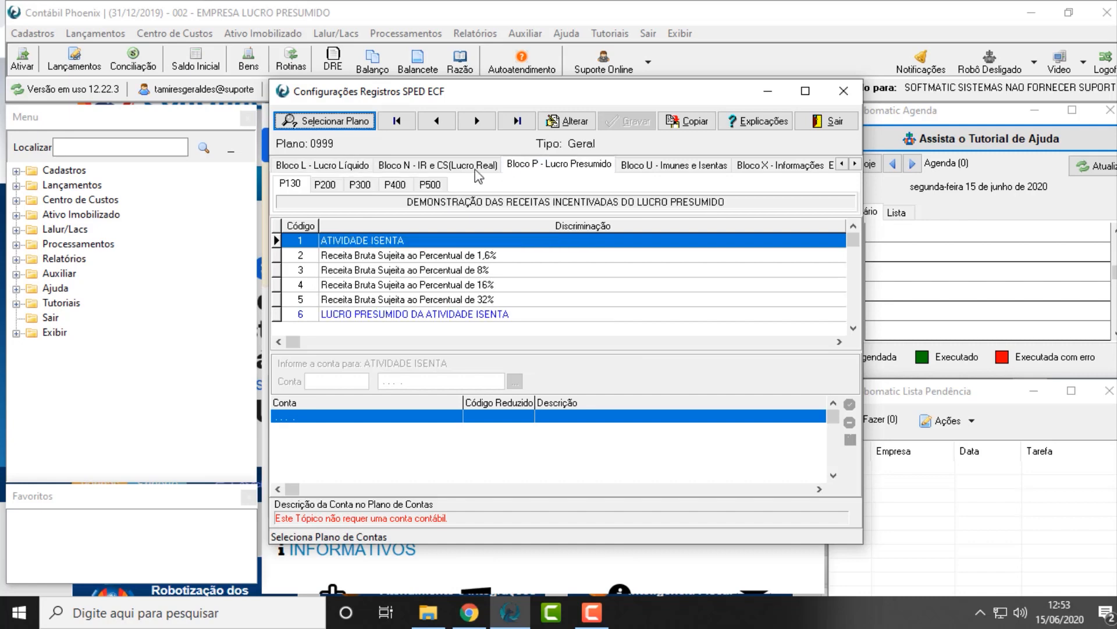
left_click(325, 183)
key("Down")
key("Down")
key("Down")
key("Down")
key("Down")
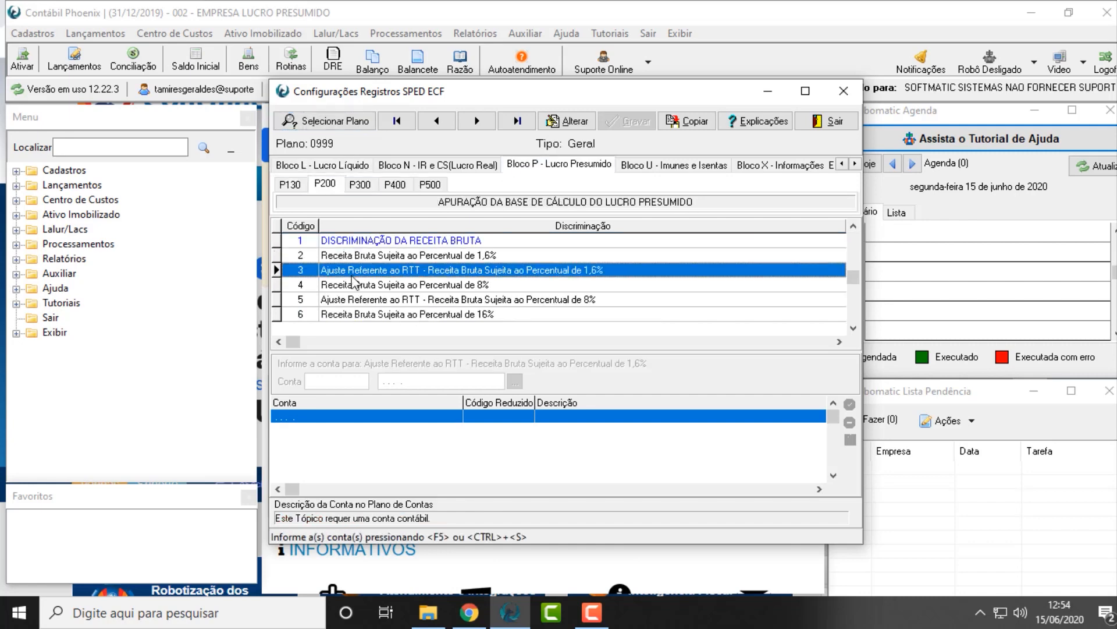
key("Up")
key("Up")
key("Up")
Put the Bloco P configuration in edit mode, check the P130 gross revenue topics, and close the window without saving
left_click(365, 256)
left_click(564, 120)
left_click(468, 256)
left_click(563, 164)
left_click(460, 284)
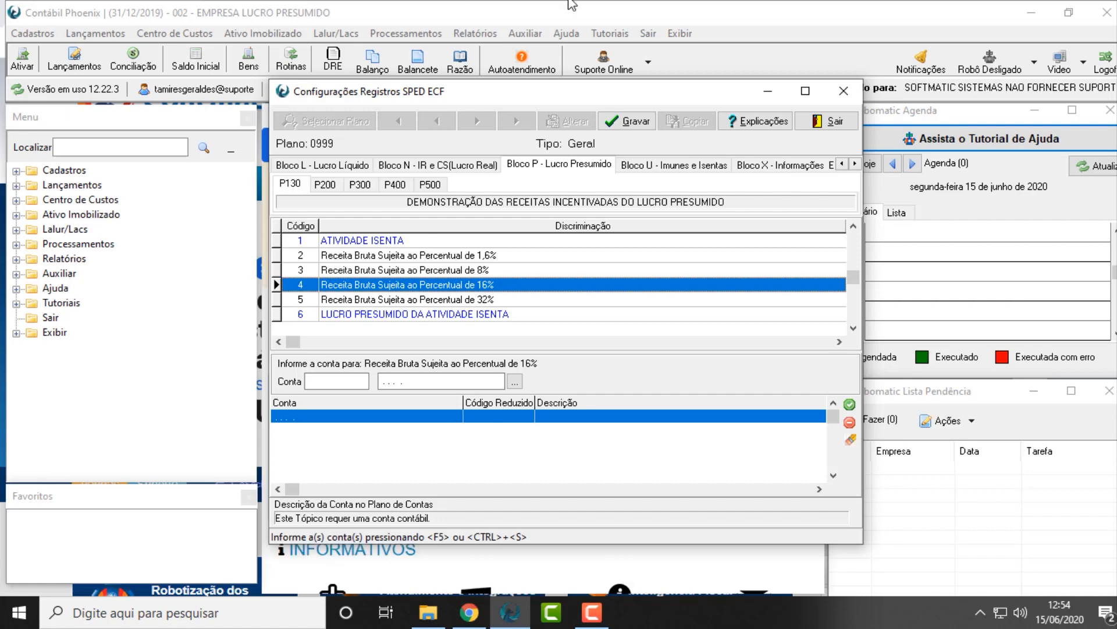
left_click(826, 122)
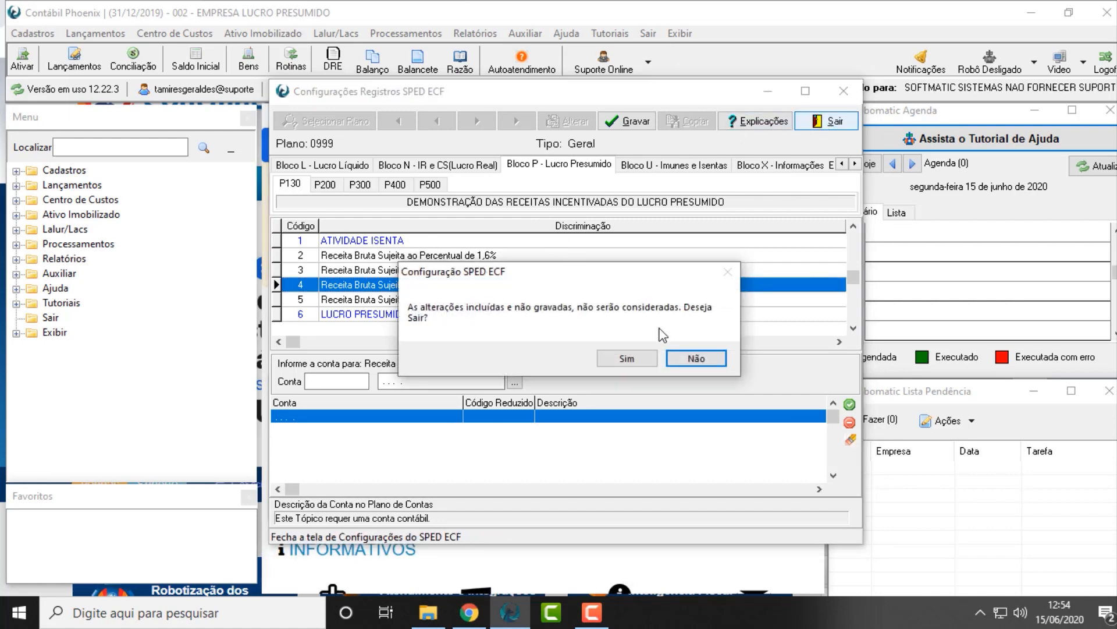
left_click(646, 355)
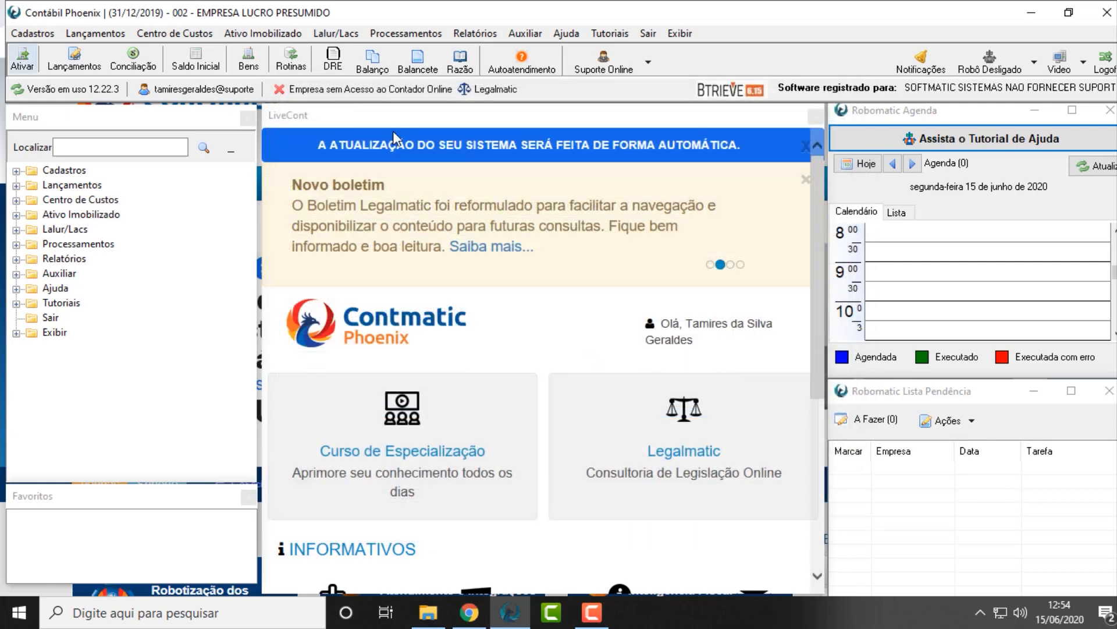
Open the LALUR/LACS Parte A history register, review the BRINDES and EQUIVALÊNCIA PATRIMONIAL entries, and close it
left_click(333, 32)
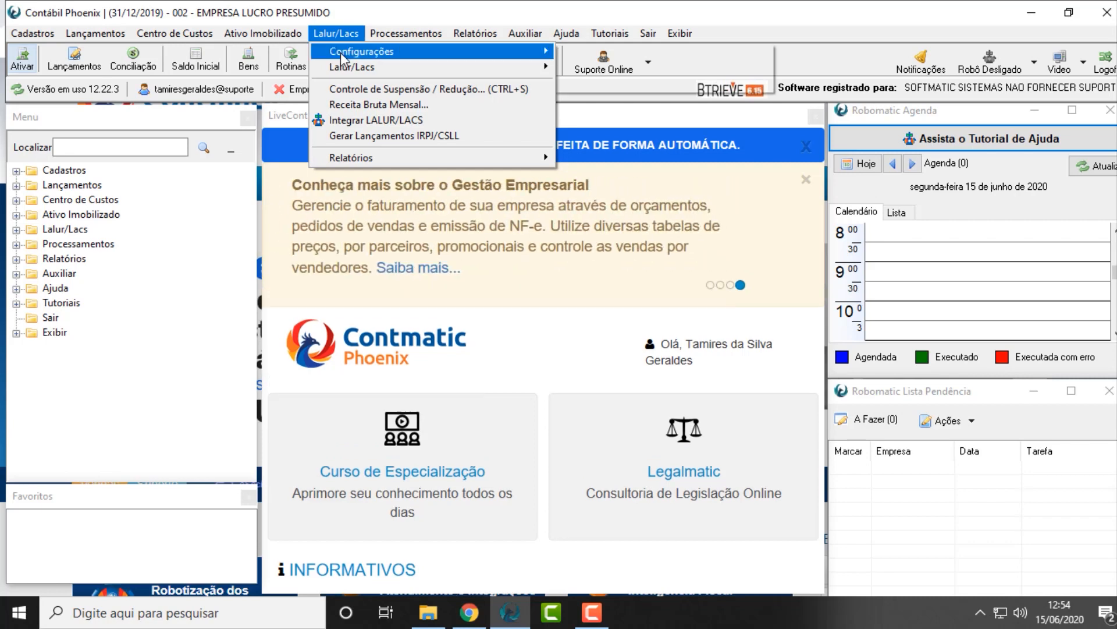
mouse_move(547, 67)
left_click(587, 51)
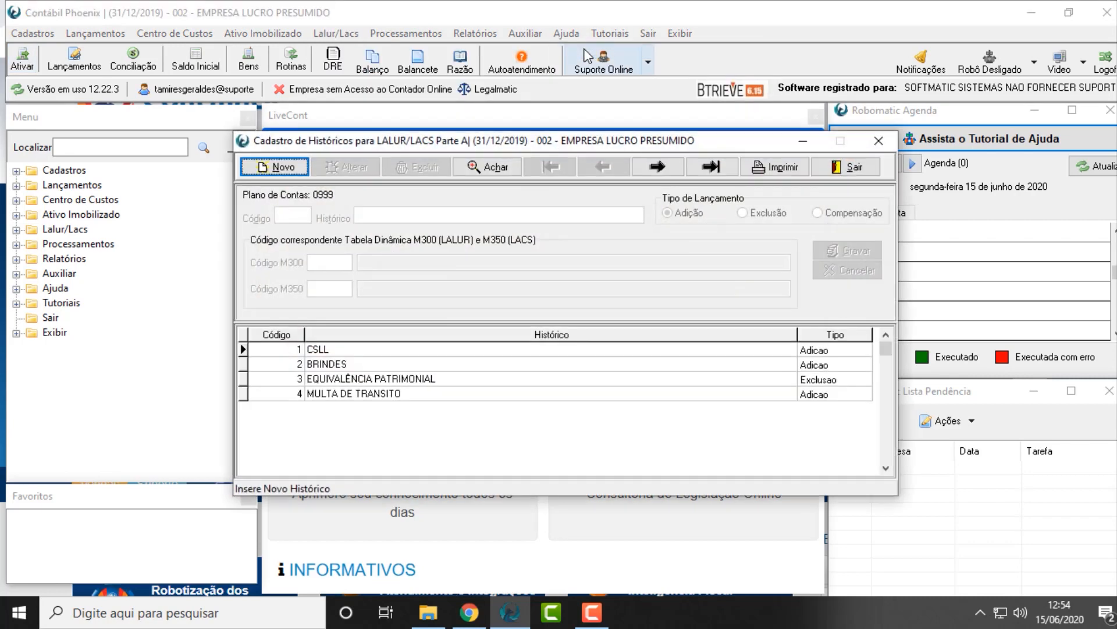
left_click(335, 363)
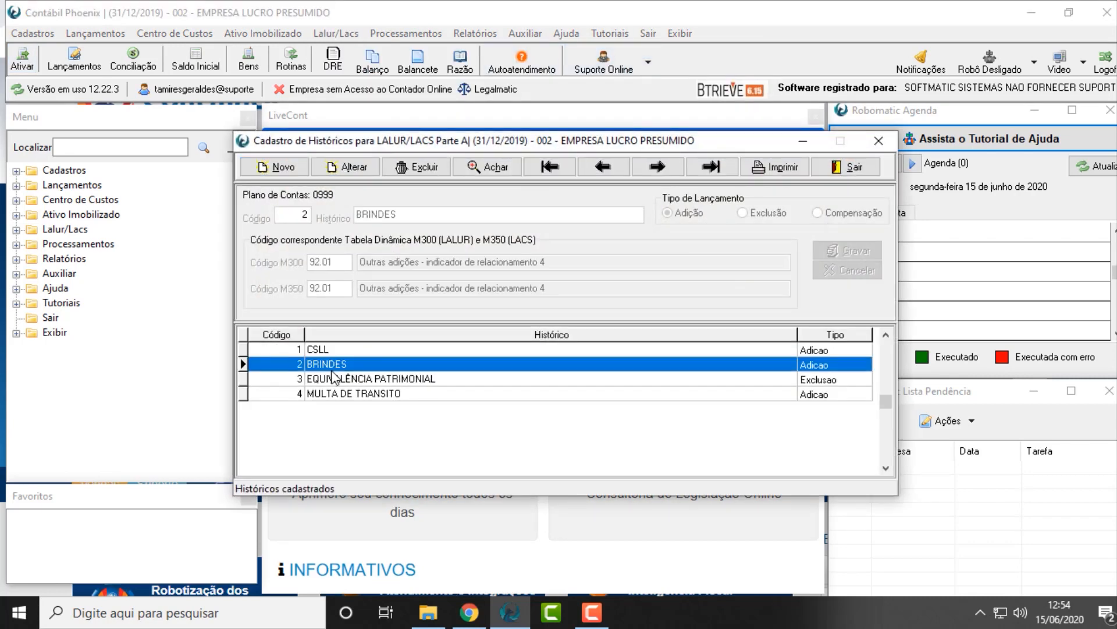
left_click(338, 379)
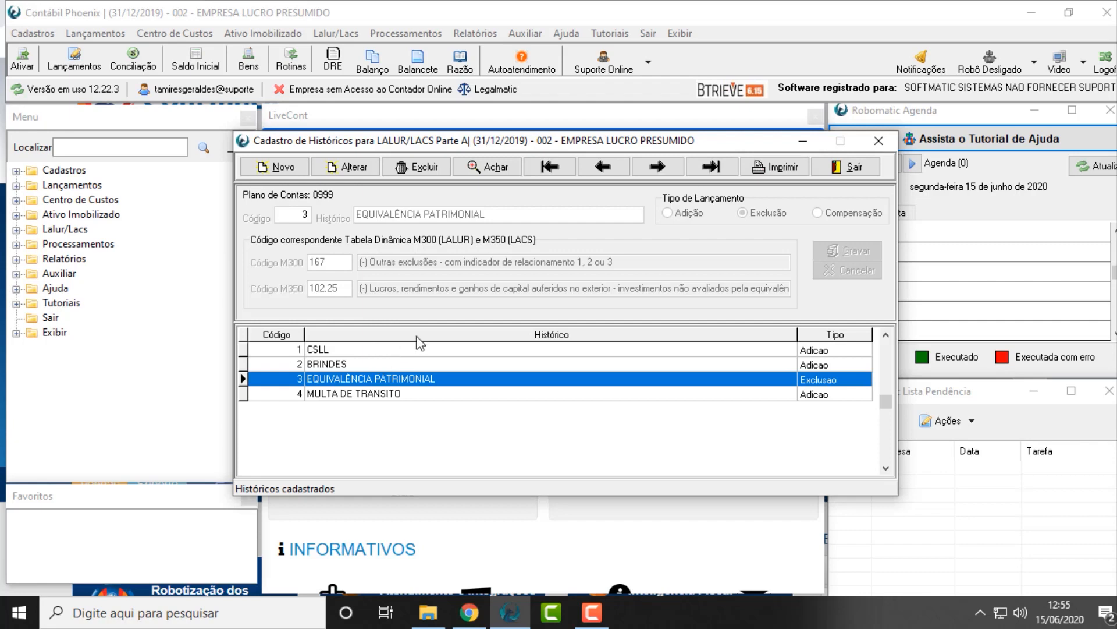
left_click(375, 365)
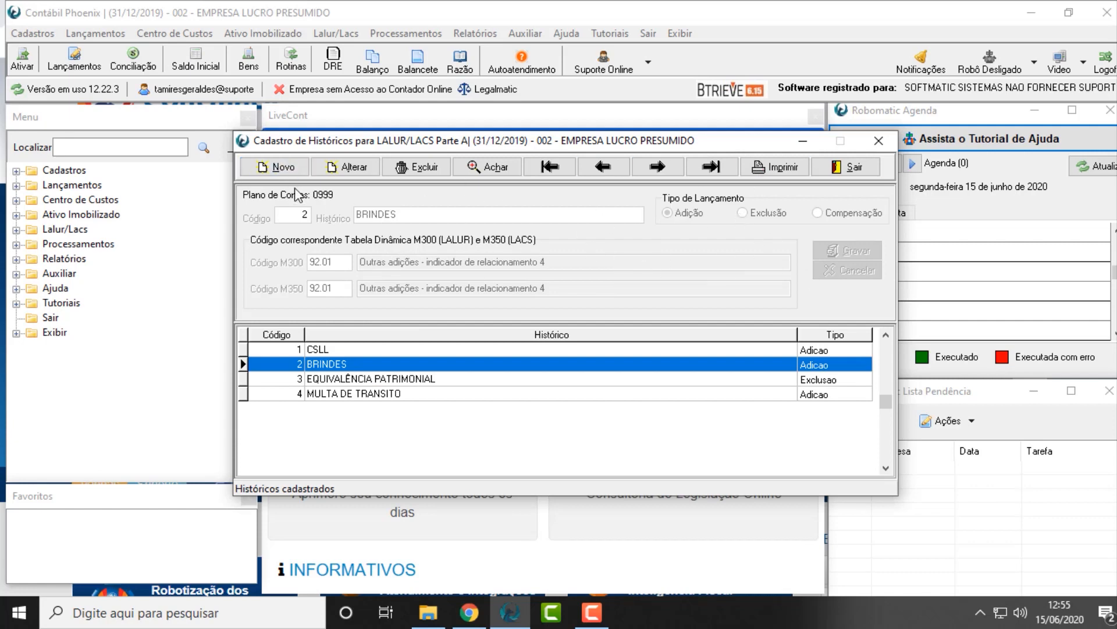
left_click(852, 169)
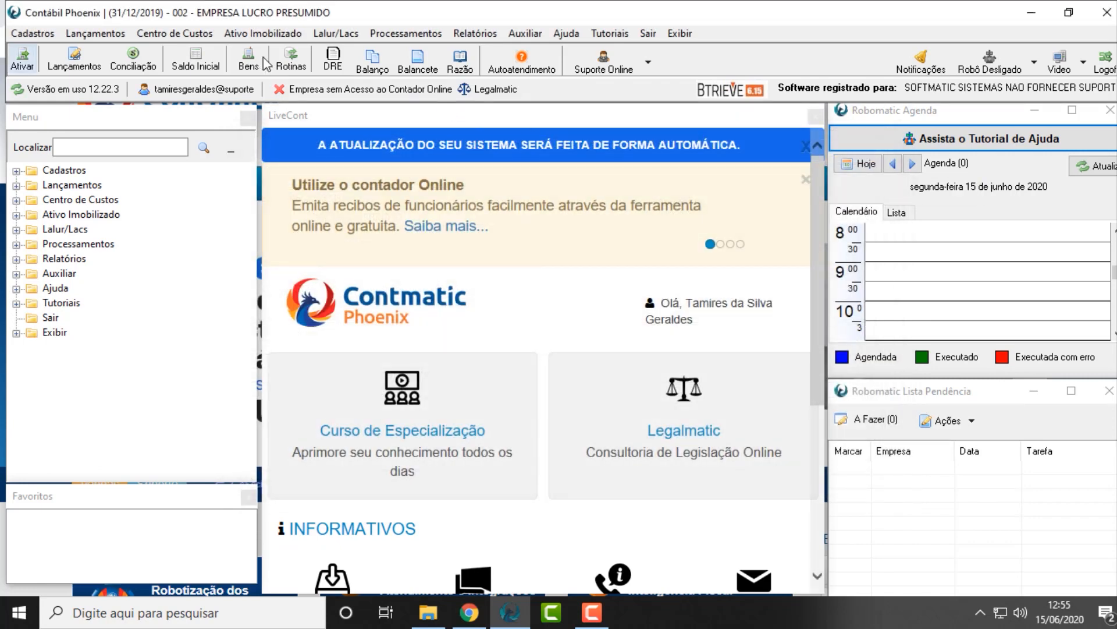
Open the SPED ECF generation form (Geração ECF - Escrituração Contábil e Fiscal) for company 002
left_click(336, 33)
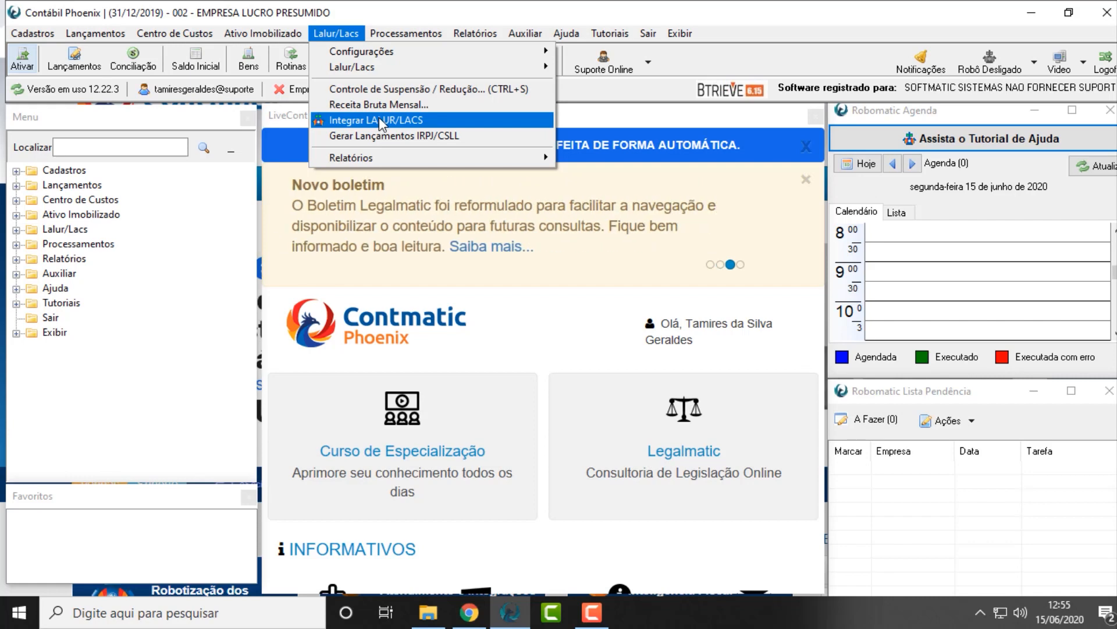
mouse_move(407, 36)
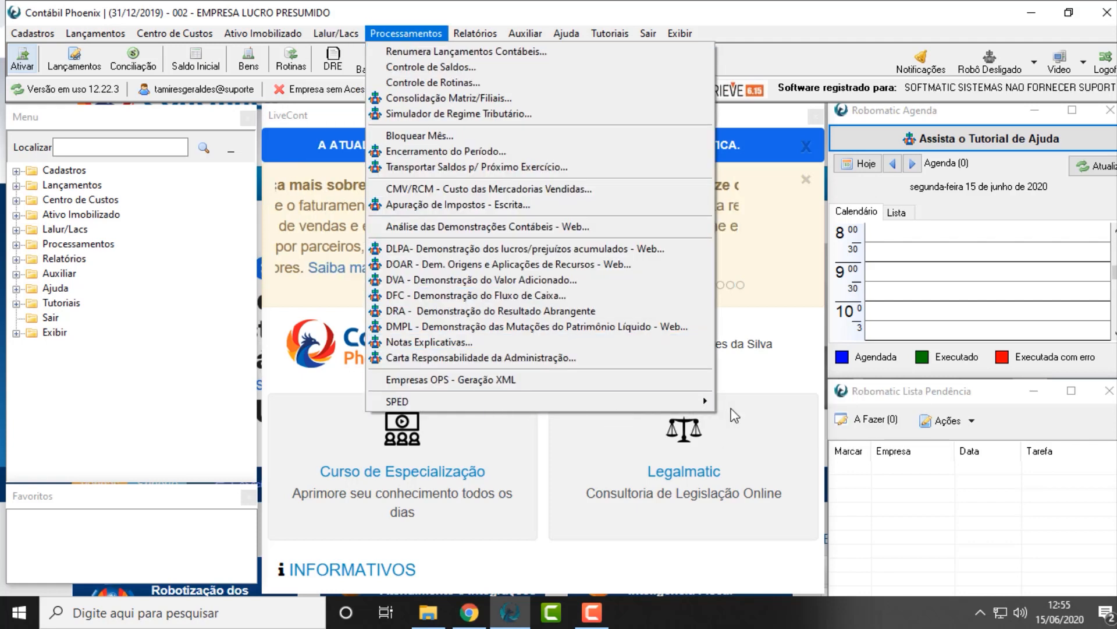
mouse_move(673, 408)
left_click(760, 417)
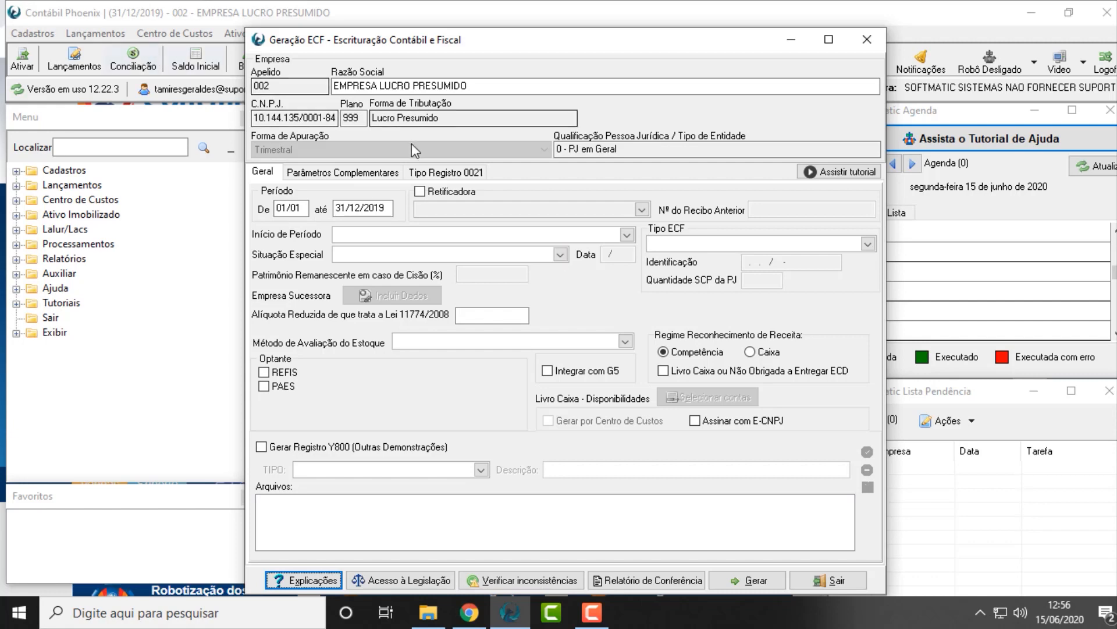
Review the Parâmetros Complementares and Tipo Registro 0021 options, switching the PJ Habilitada option on and off, and return to the general data
left_click(366, 173)
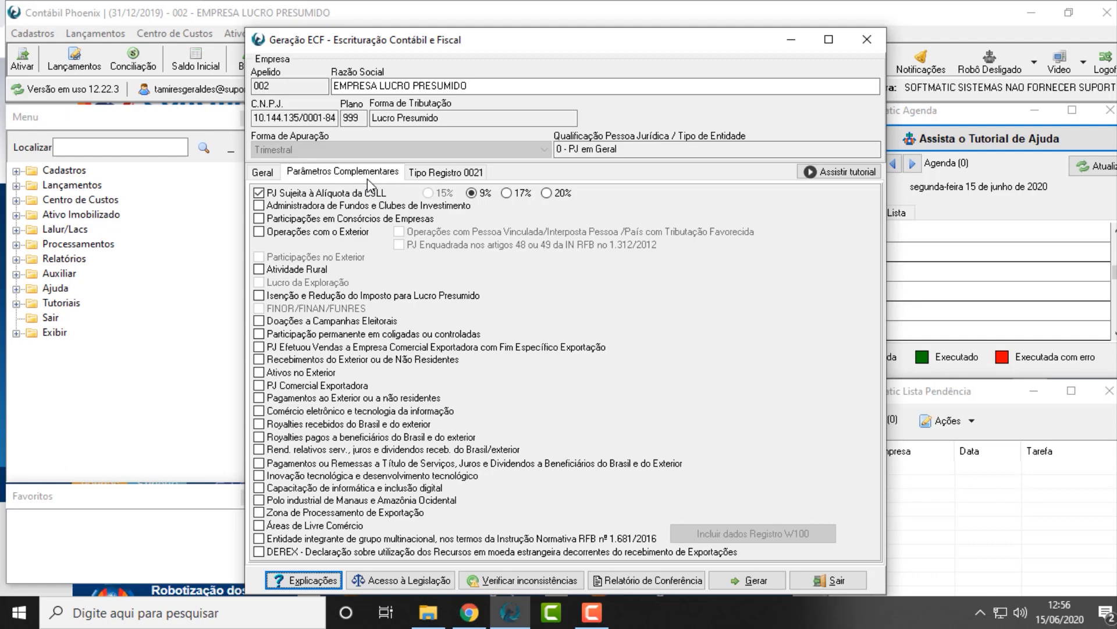
left_click(477, 174)
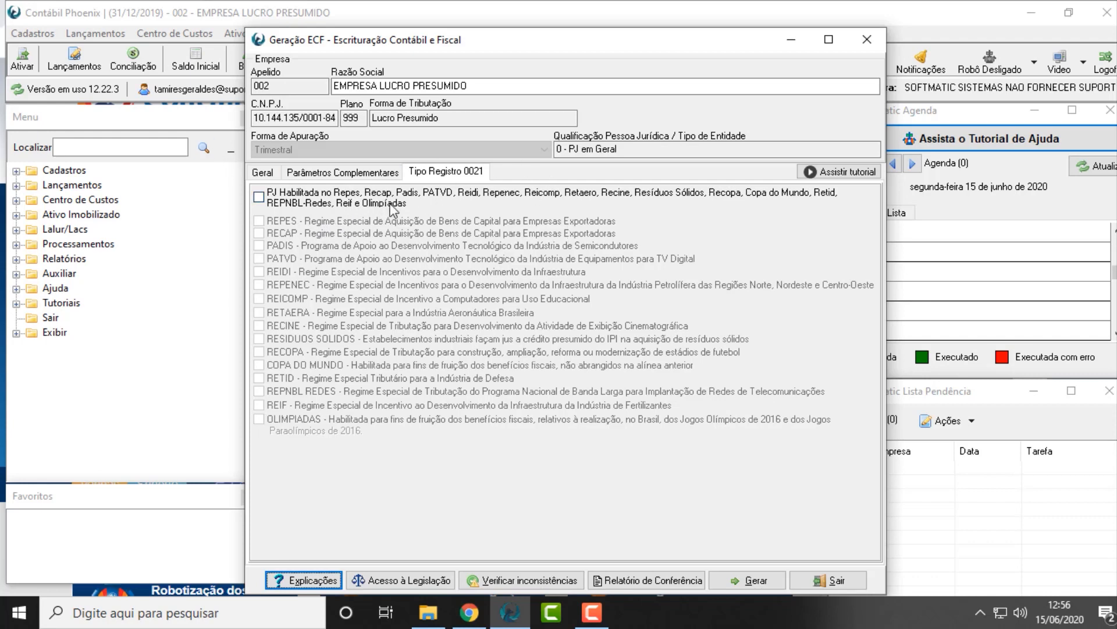
left_click(257, 198)
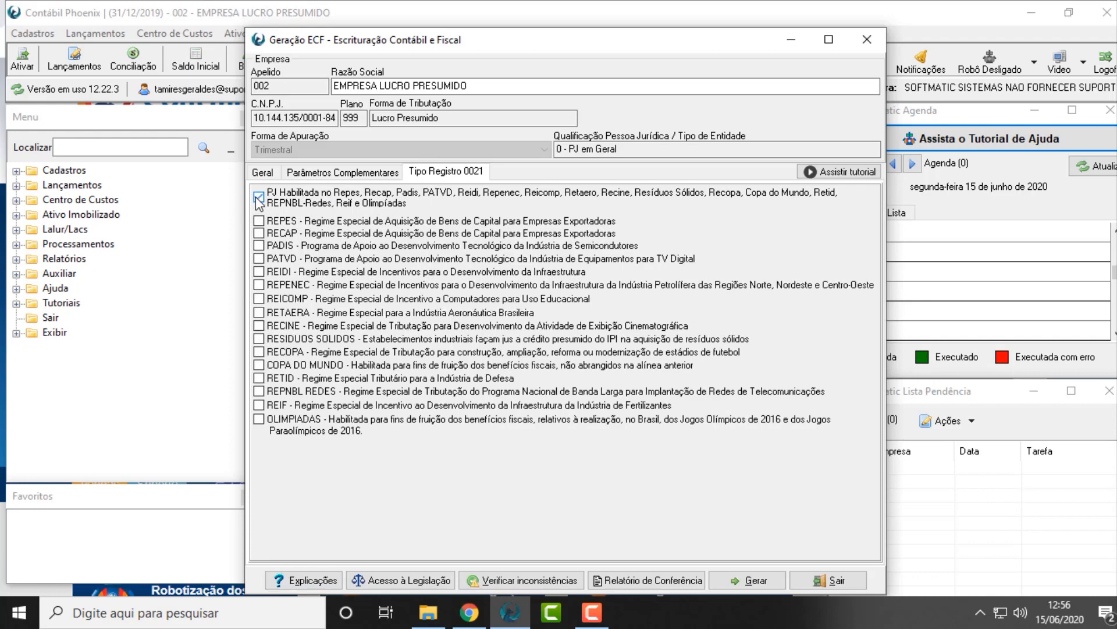
left_click(257, 197)
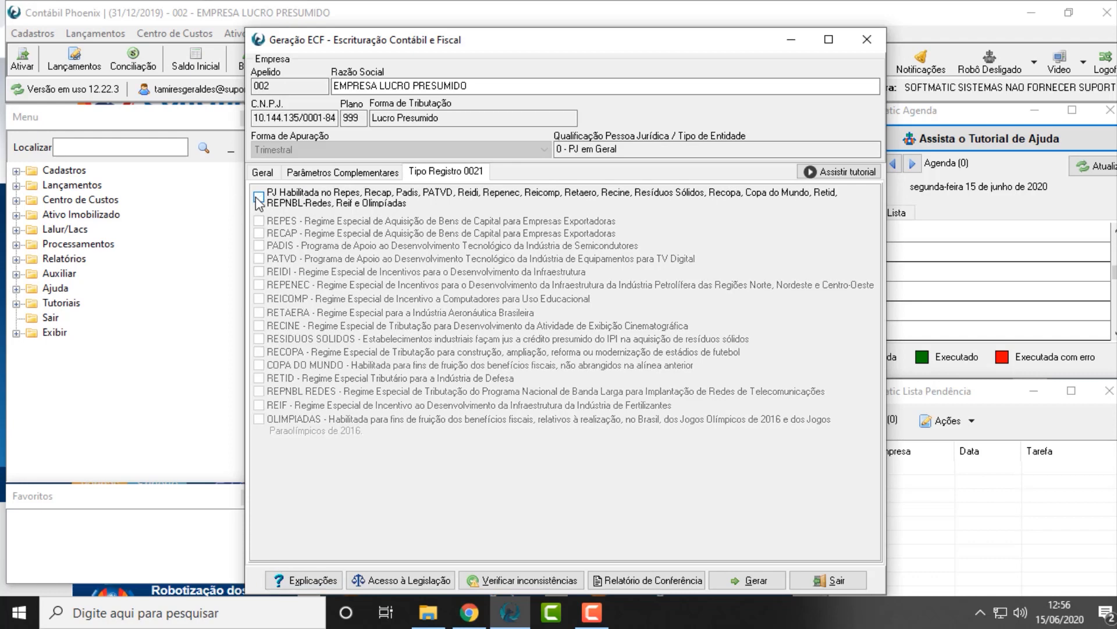
left_click(366, 172)
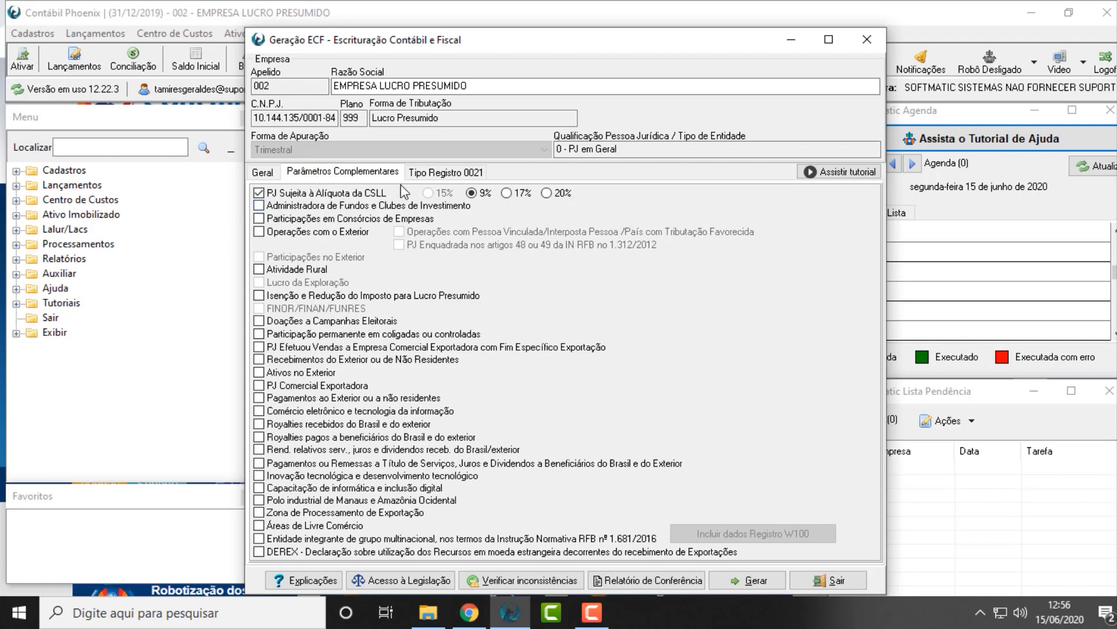
left_click(264, 173)
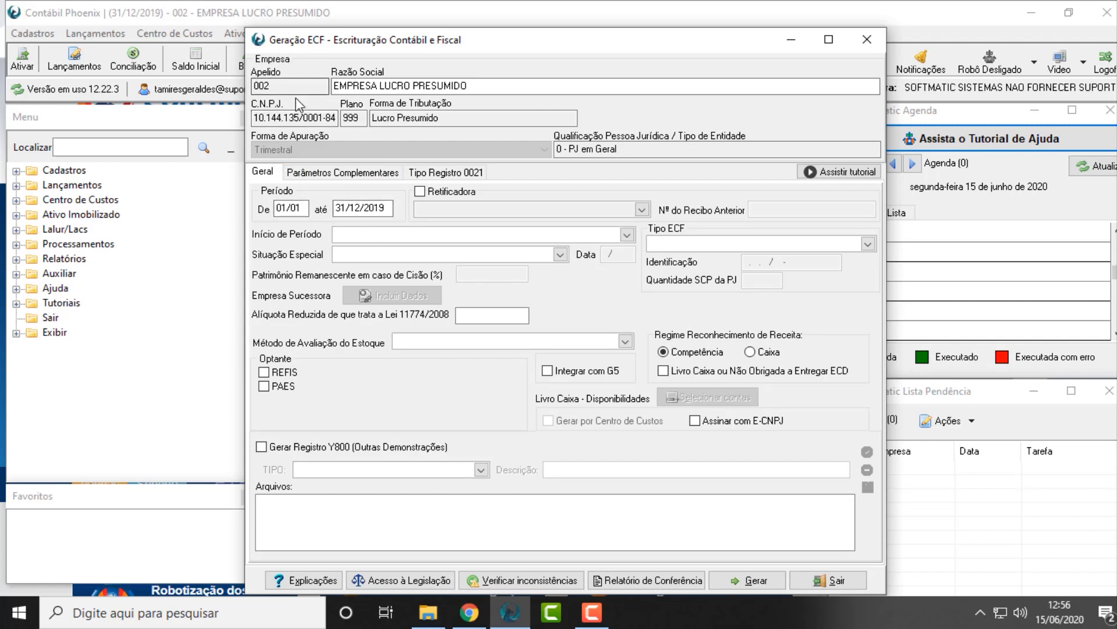
Set Início de Período to 0 - Regular, Situação Especial to 0 - Normal and Tipo ECF to 0 (empresa não participante de SCP)
left_click(381, 244)
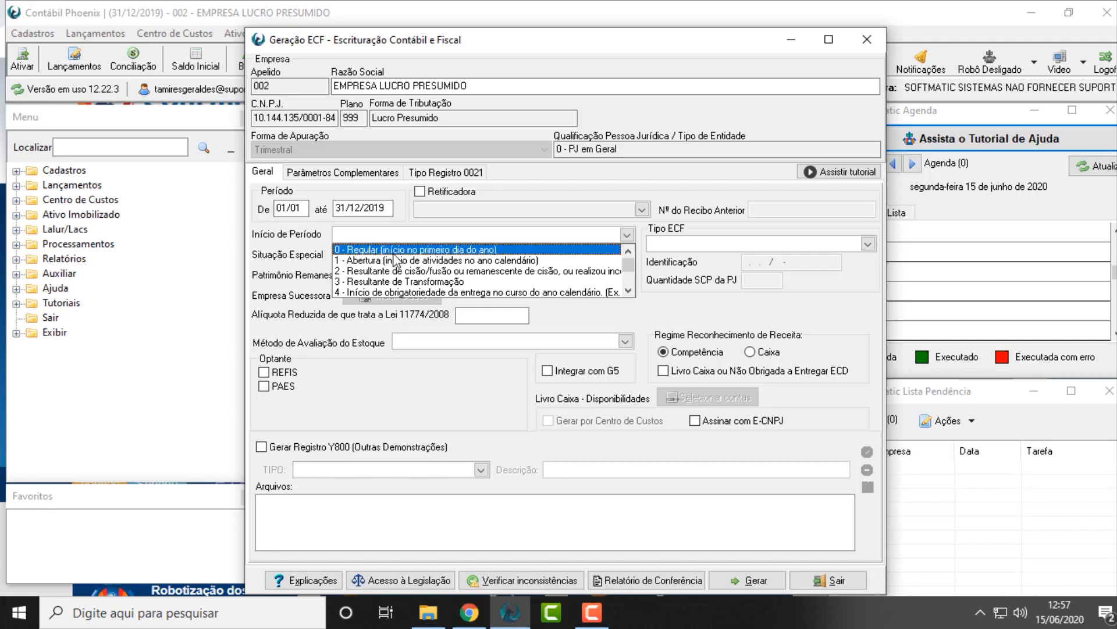
left_click(395, 250)
left_click(402, 255)
left_click(403, 269)
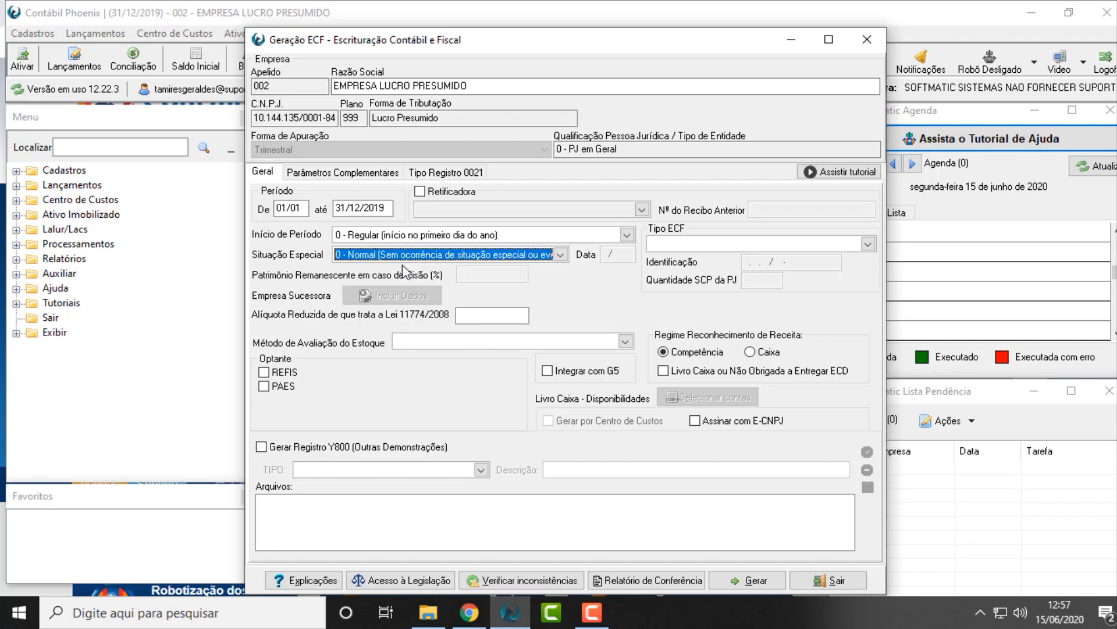
left_click(731, 244)
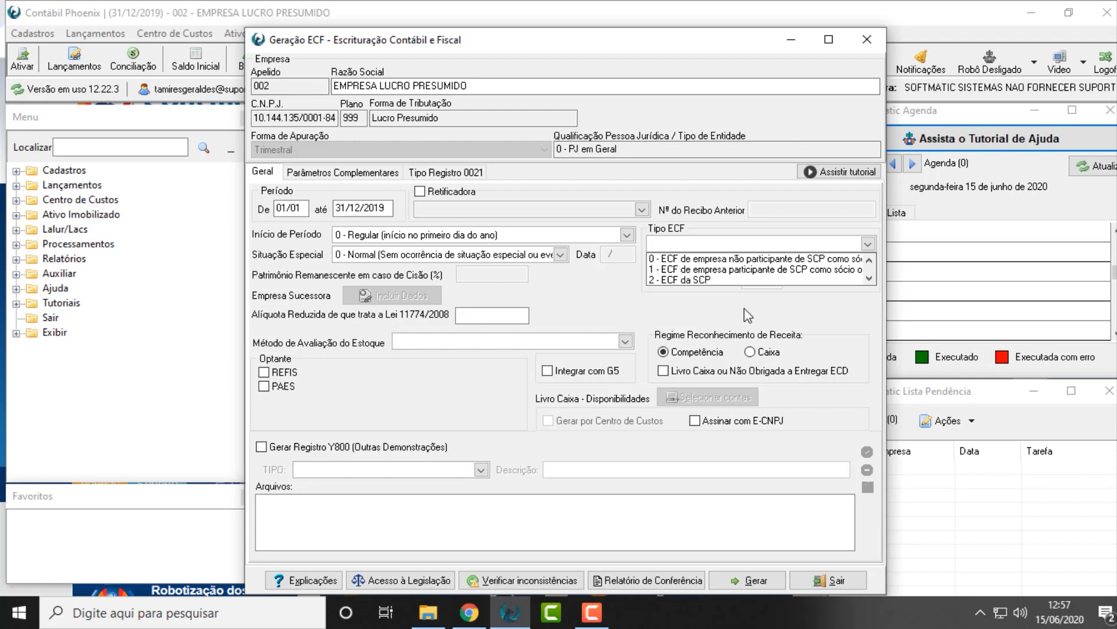
left_click(731, 259)
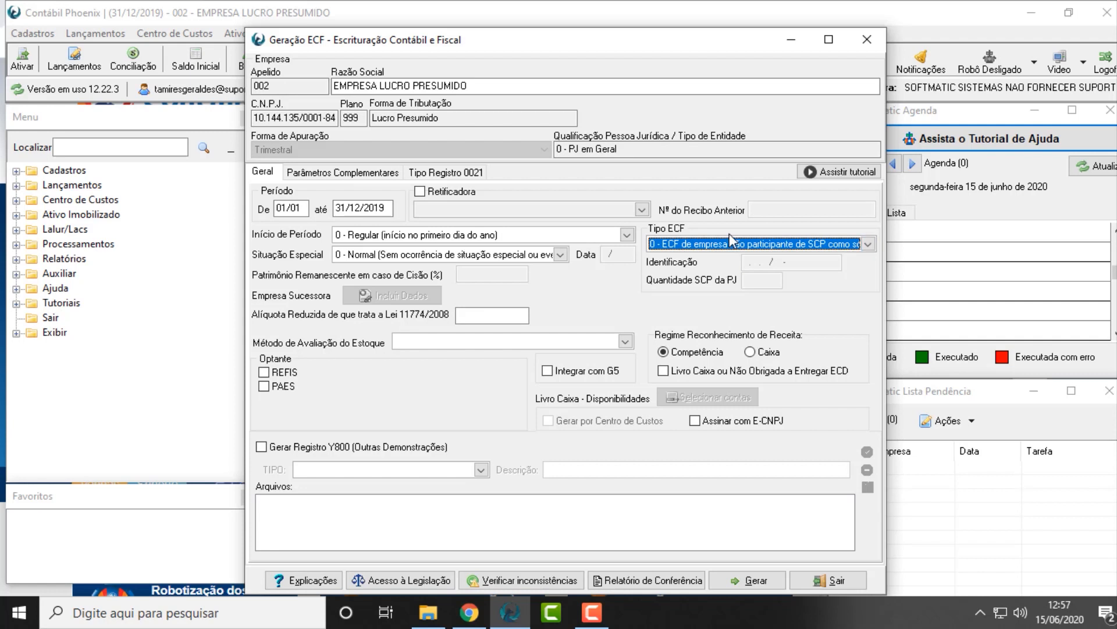
Try Tipo ECF options 1 and 2 to check their Quantidade SCP da PJ and Identificação fields, and restore option 0
left_click(733, 244)
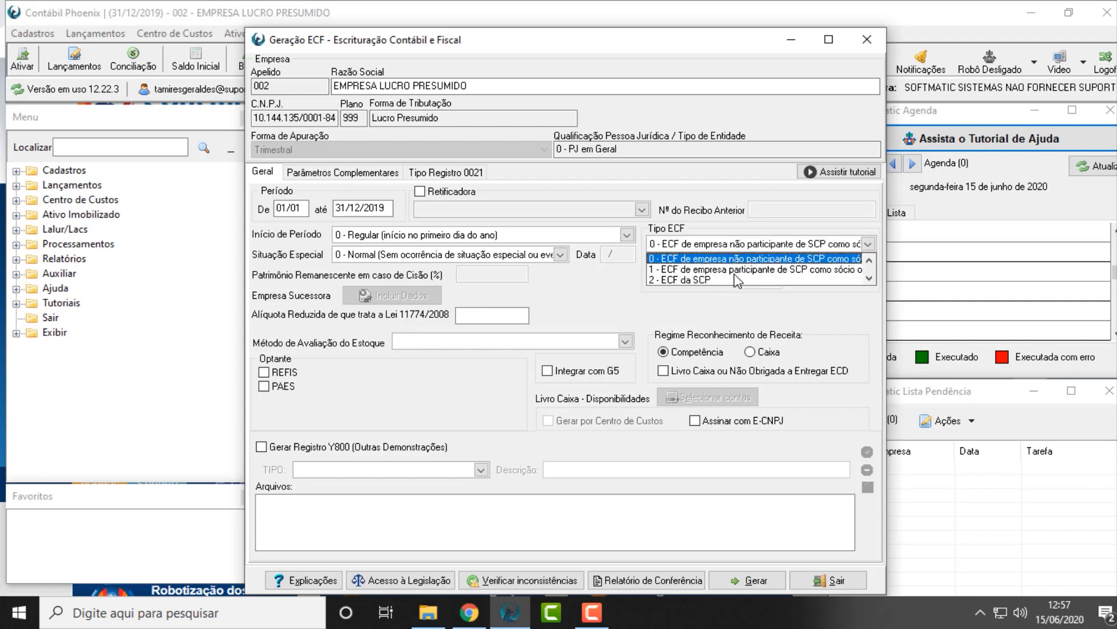
left_click(738, 271)
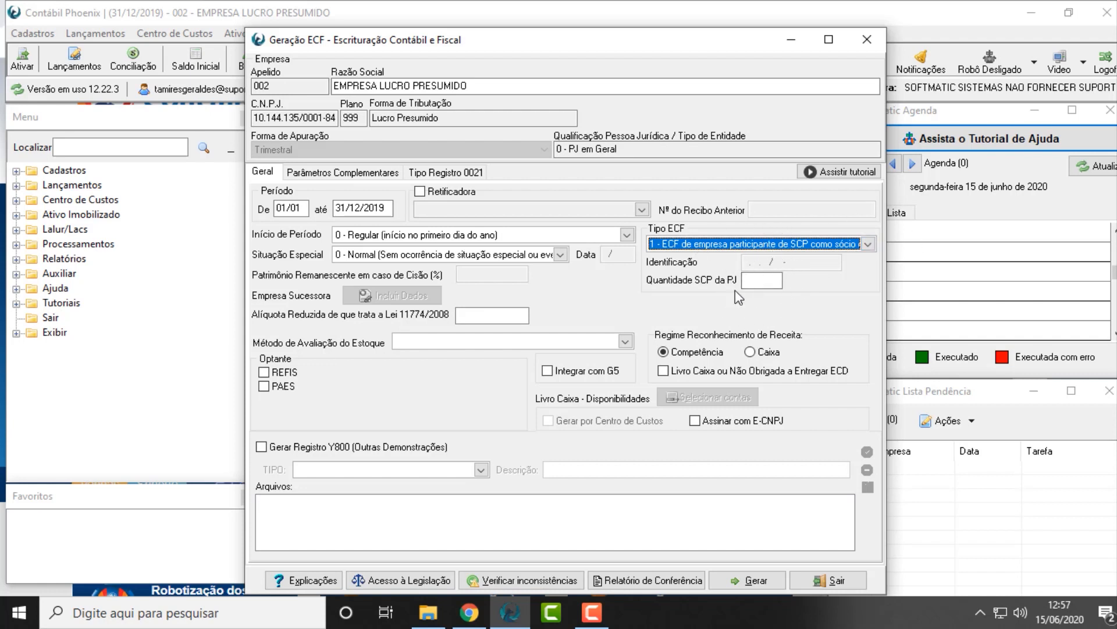
left_click(772, 284)
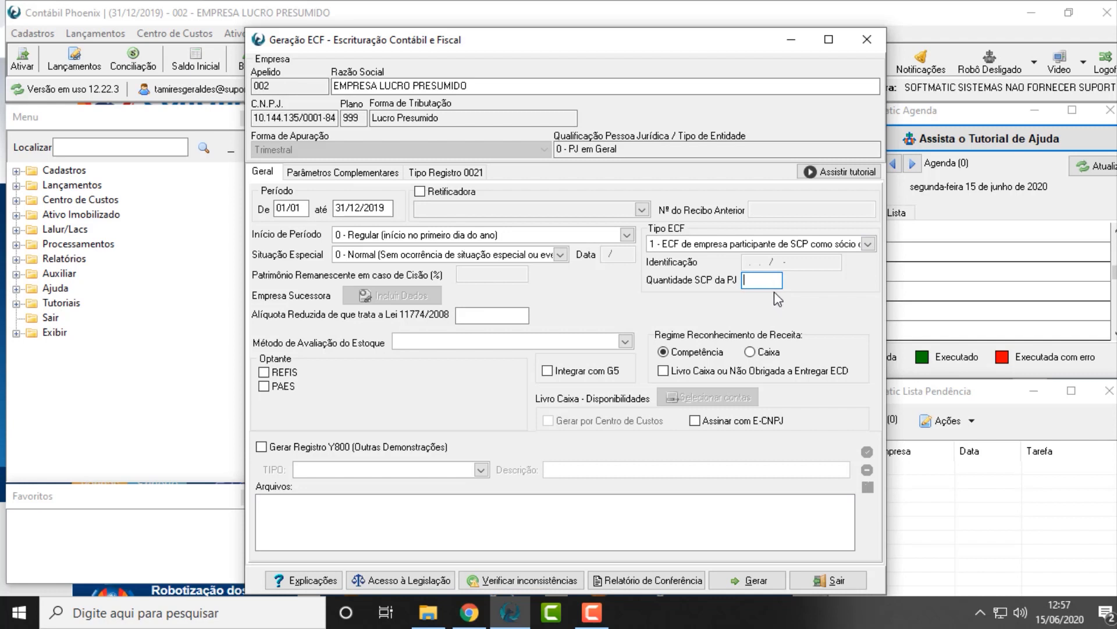
left_click(781, 247)
left_click(680, 280)
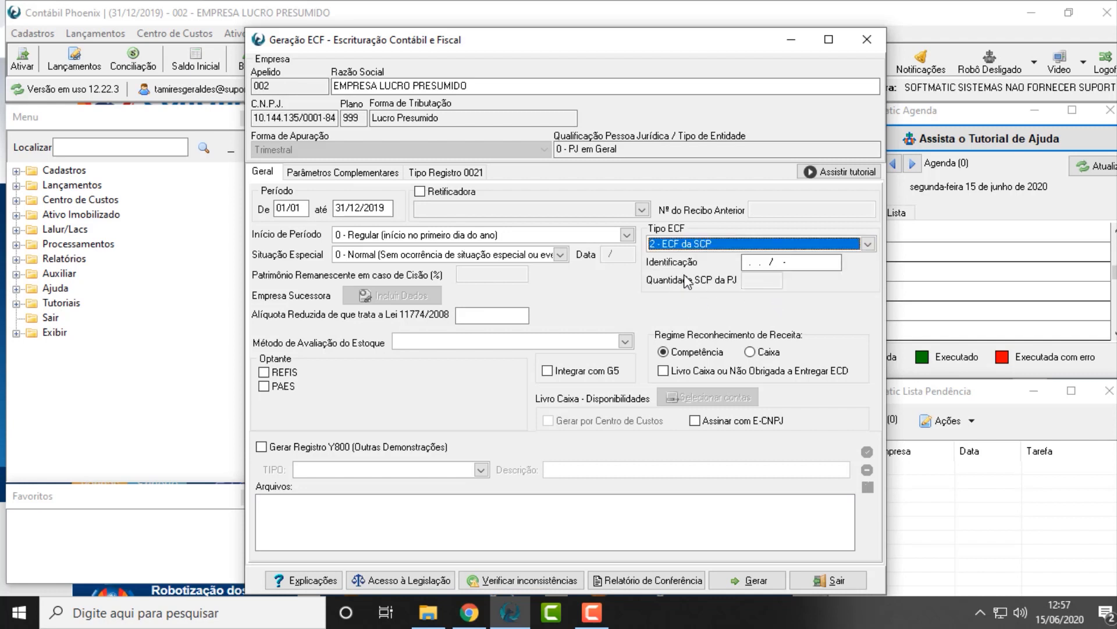
left_click(762, 262)
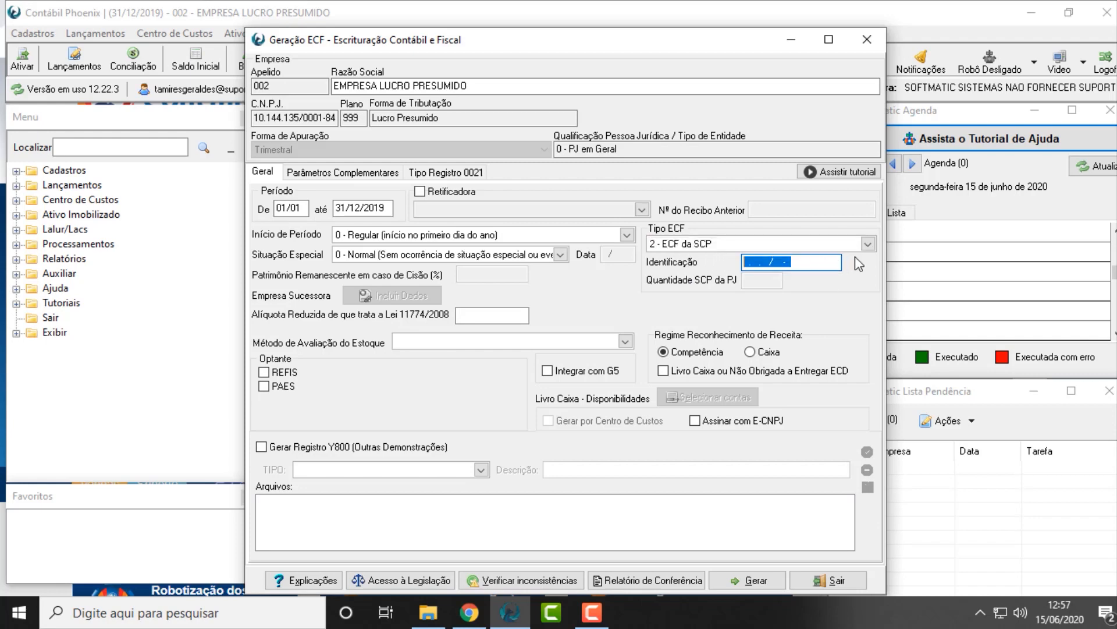
left_click(737, 244)
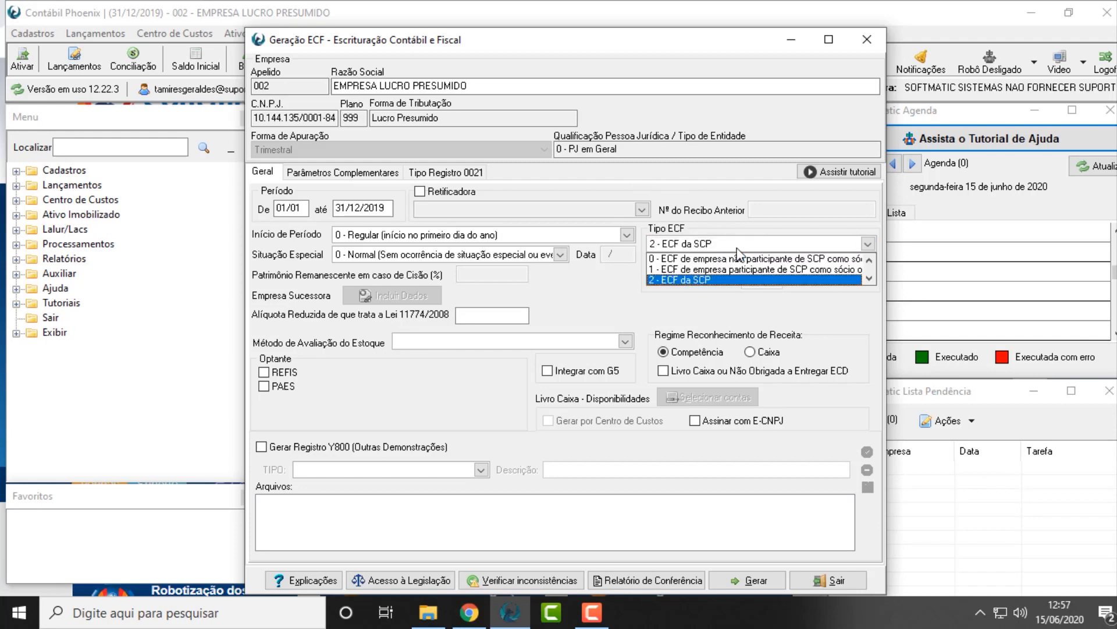
left_click(731, 269)
left_click(722, 242)
left_click(693, 257)
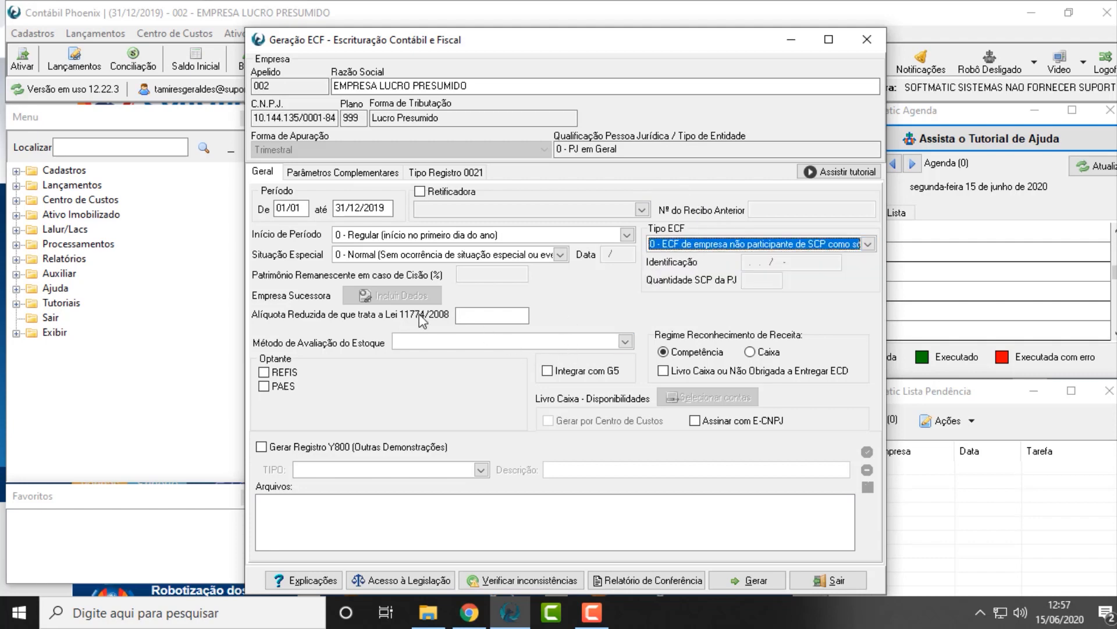
Set Método de Avaliação do Estoque to 1 - Custo Médio Ponderado and enable Integrar com G5
left_click(470, 342)
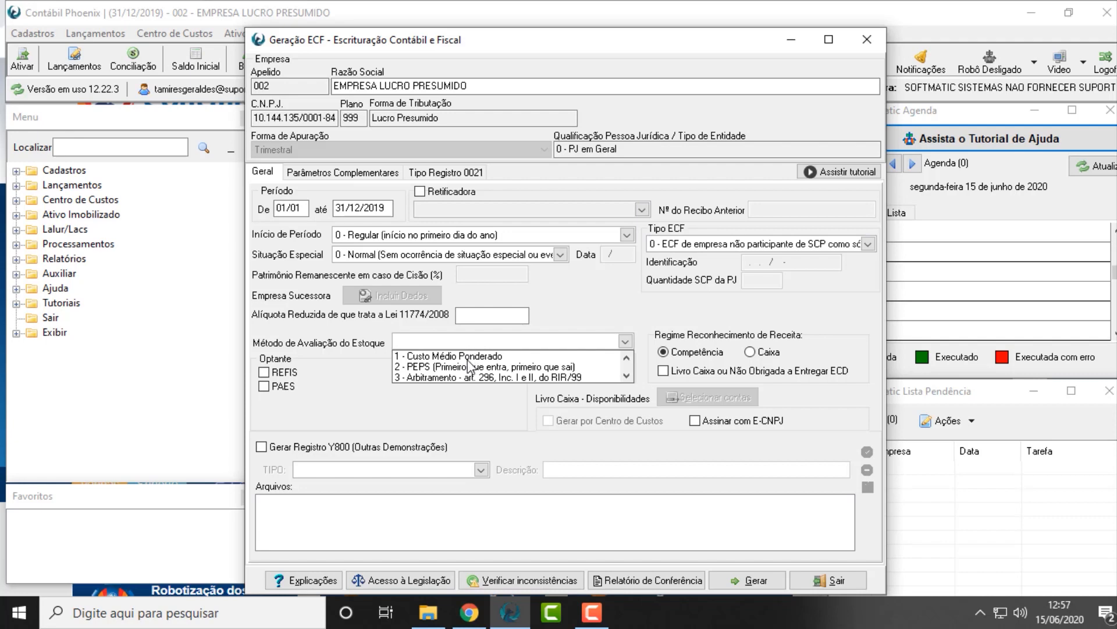
left_click(471, 356)
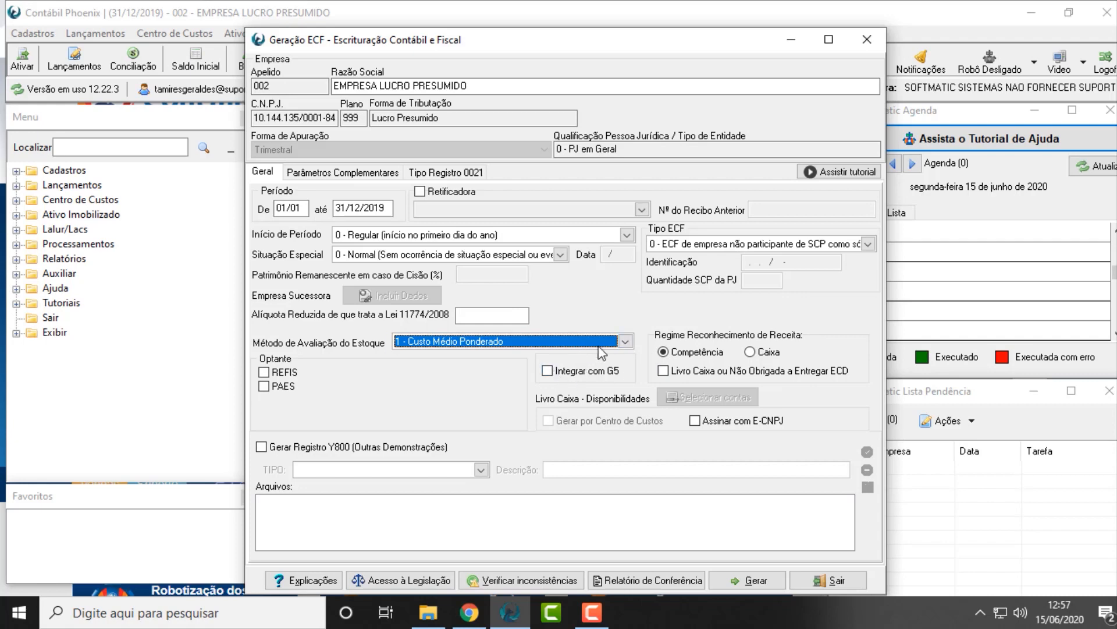
left_click(561, 372)
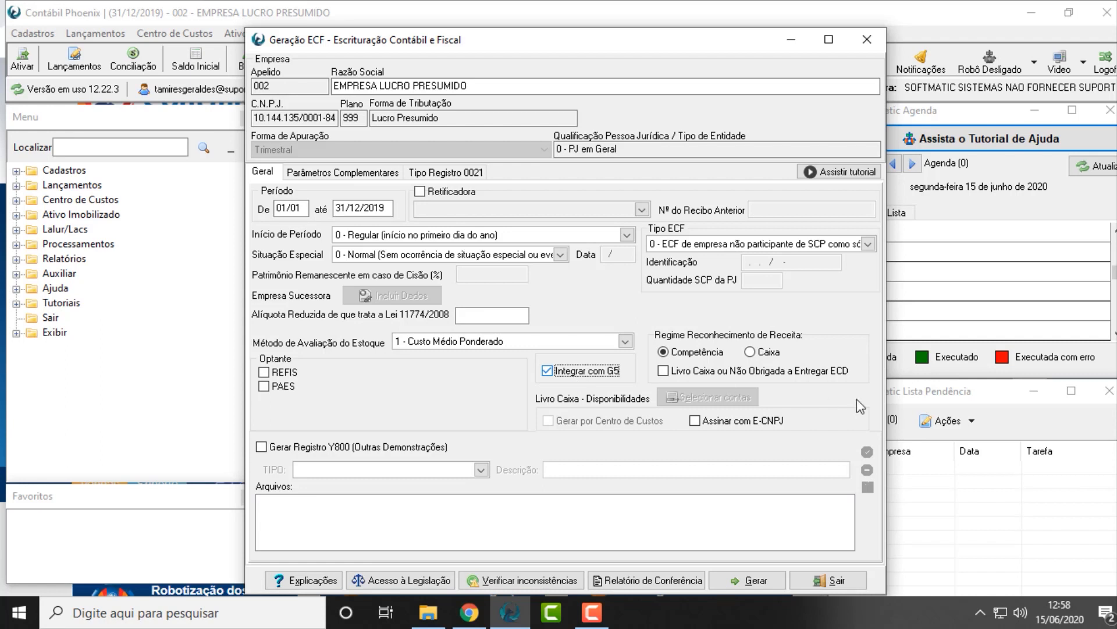
Enable Livro Caixa ou Não Obrigada a Entregar ECD, and view its account selection window without selecting any accounts
left_click(730, 370)
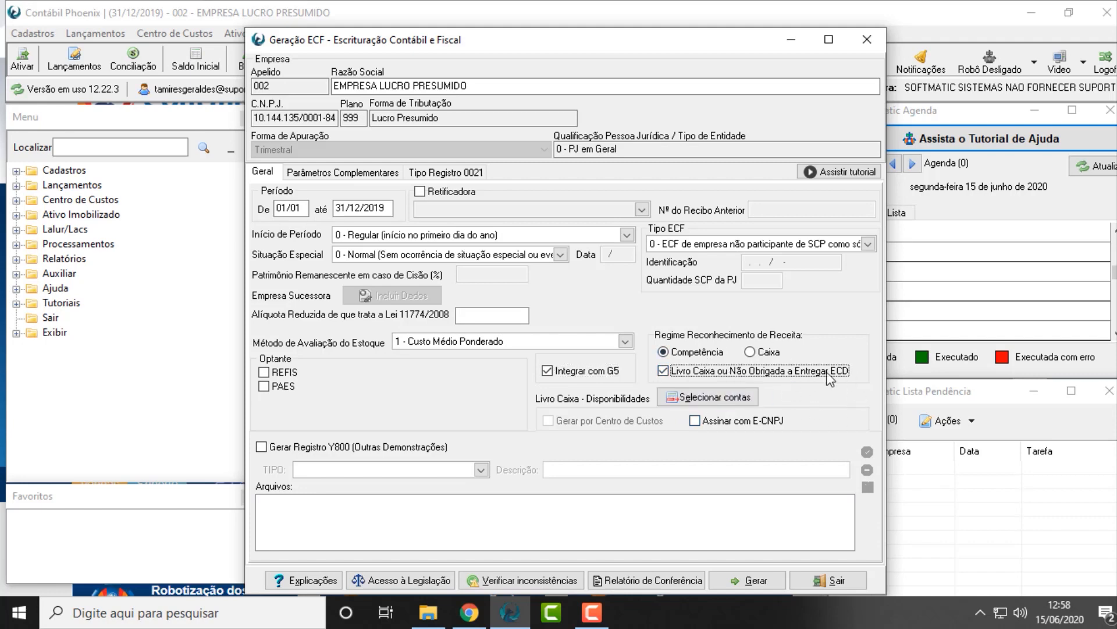
left_click(716, 397)
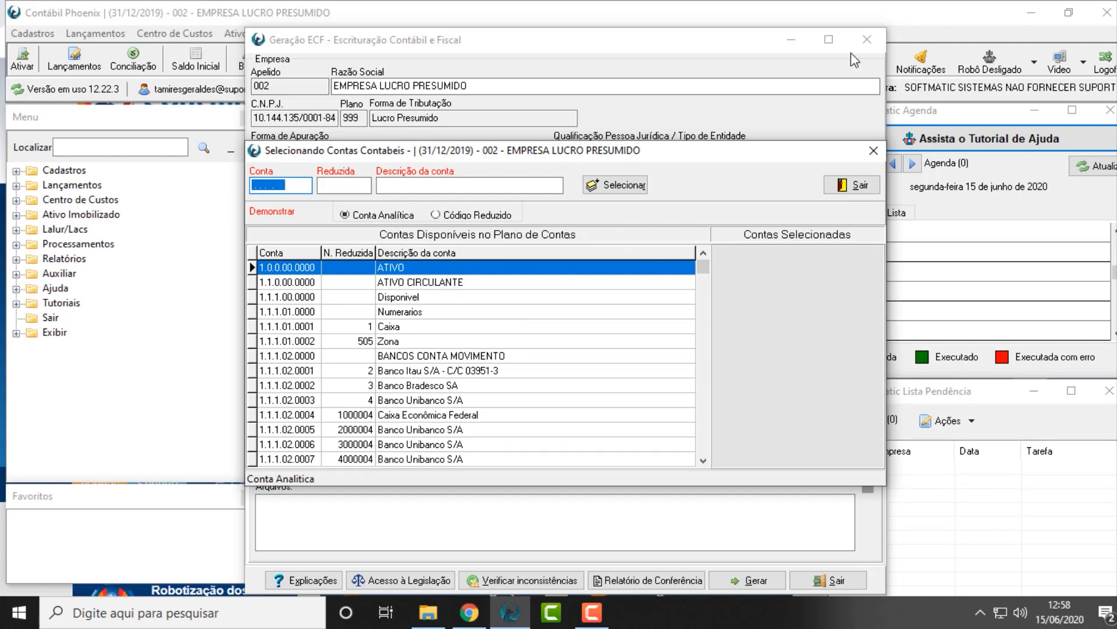
left_click(866, 185)
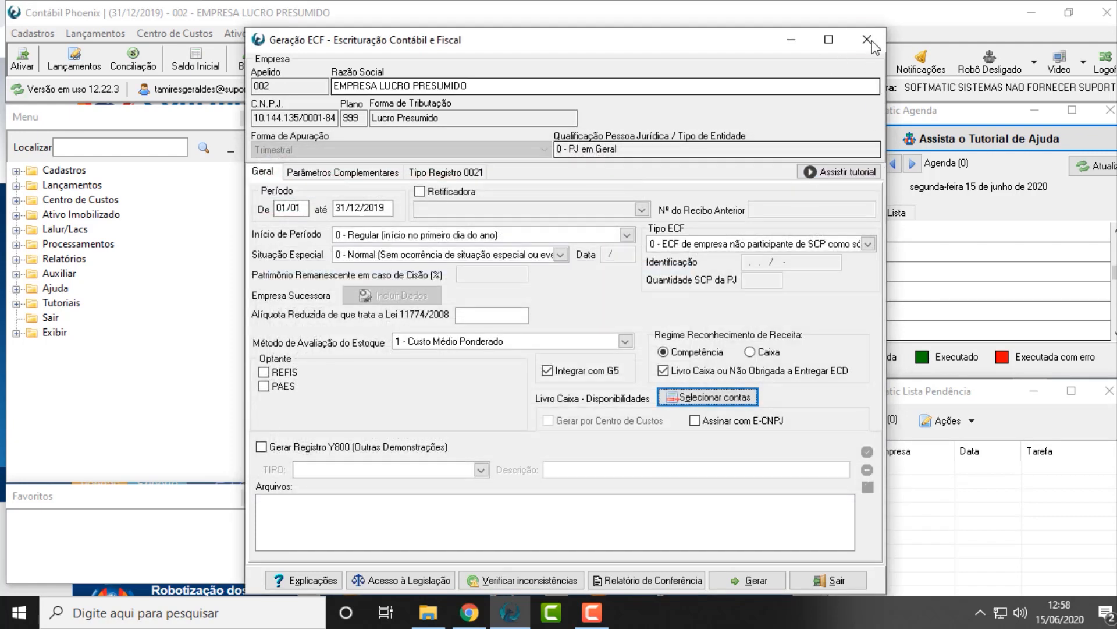
Close the ECF generation form without generating and reopen ECF - Escrituração Contábil e Fiscal with fresh settings
left_click(863, 42)
left_click(508, 613)
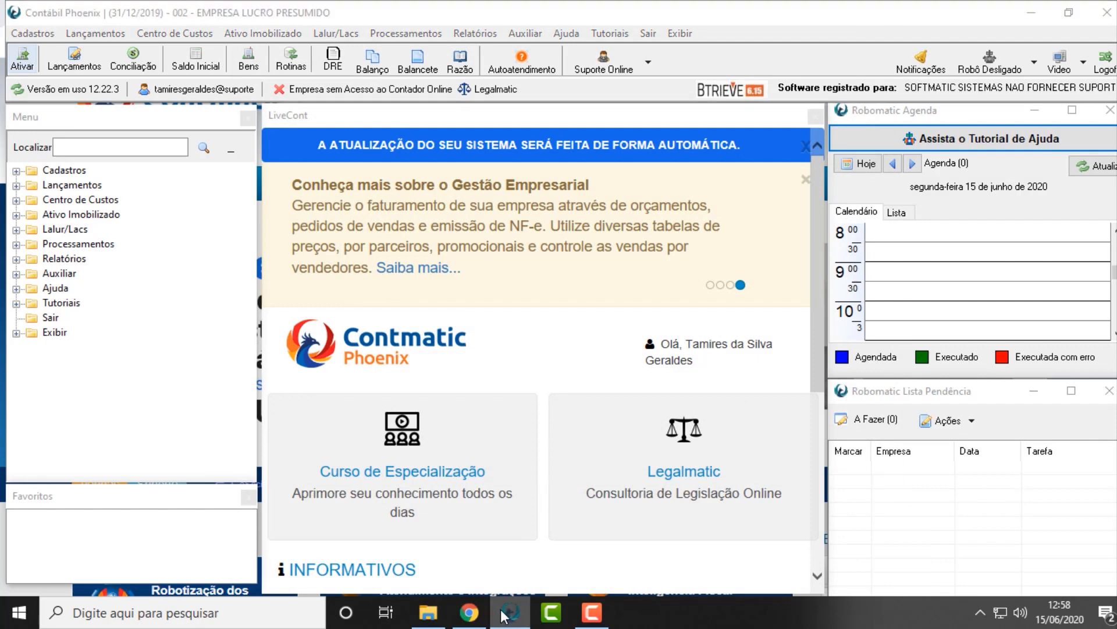
left_click(510, 613)
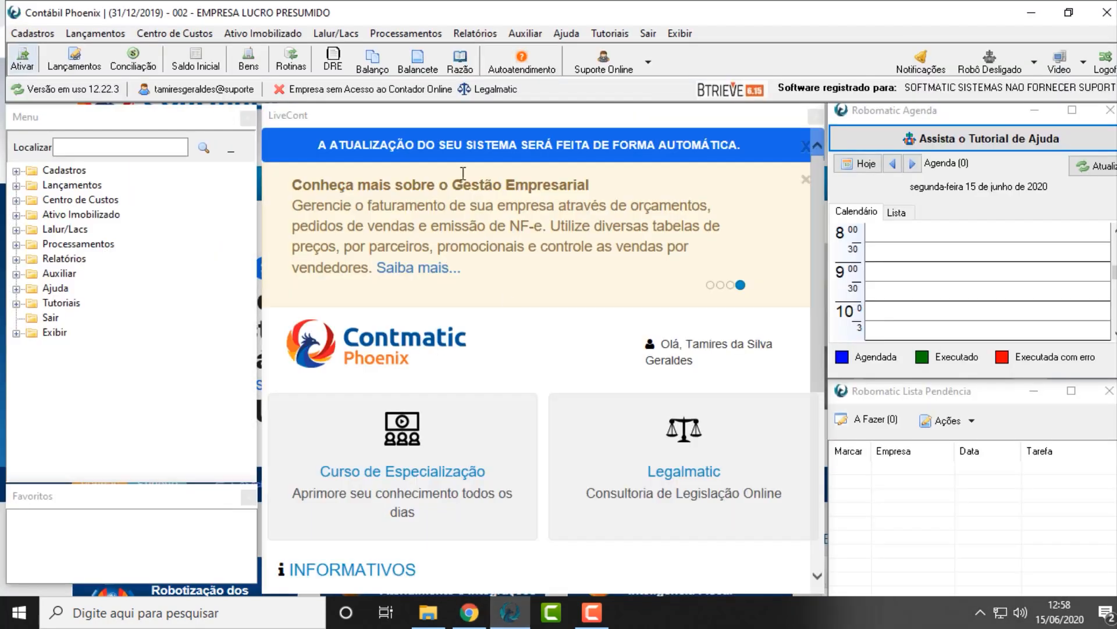
left_click(410, 36)
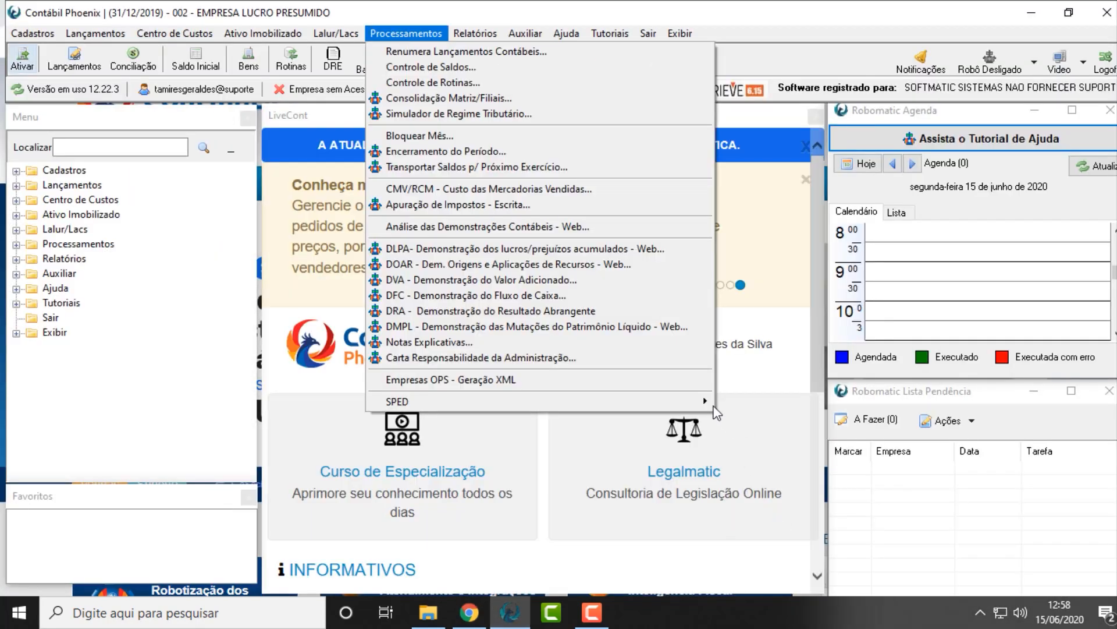
mouse_move(701, 401)
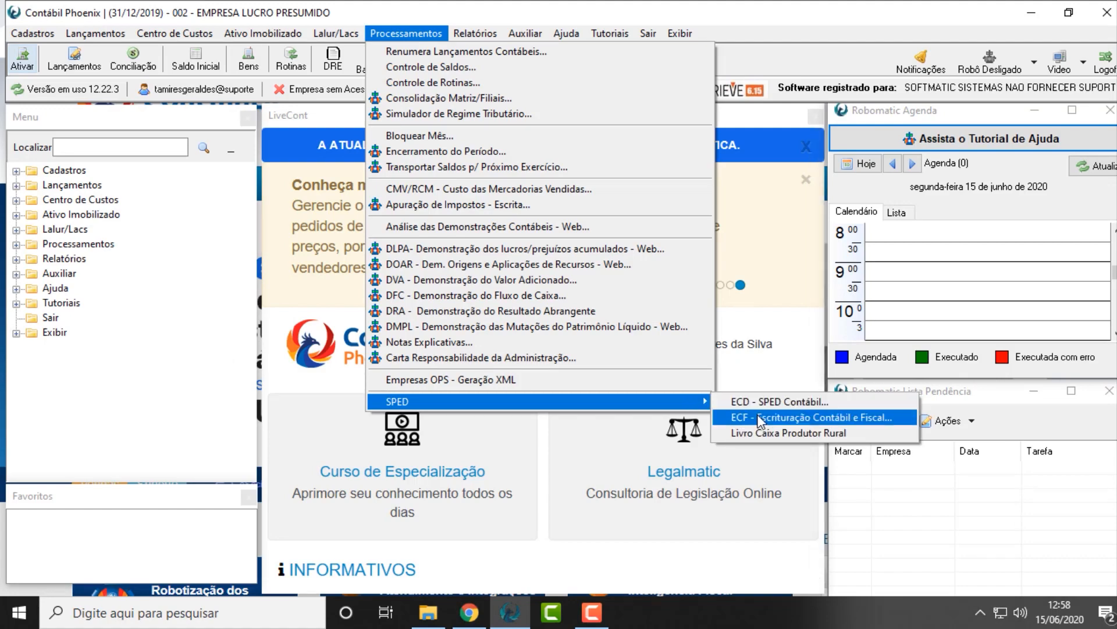
left_click(757, 417)
In the reopened form, set Início de Período to 0 - Regular, Situação Especial to 0 - Normal and Tipo ECF to 0 (empresa não participante de SCP)
left_click(447, 235)
left_click(421, 248)
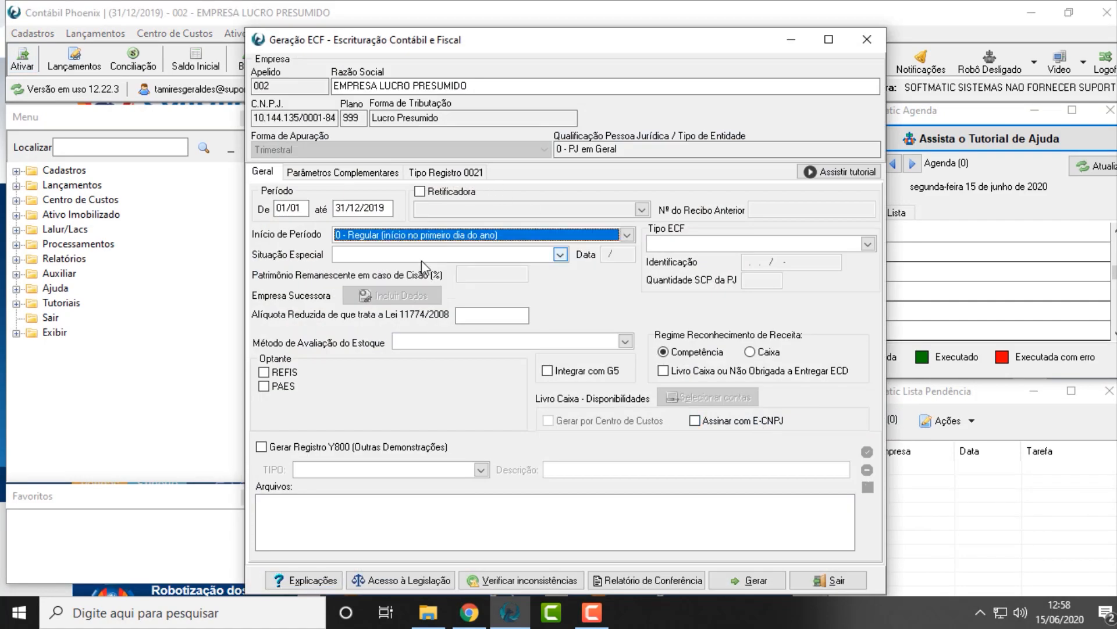
left_click(421, 255)
left_click(404, 271)
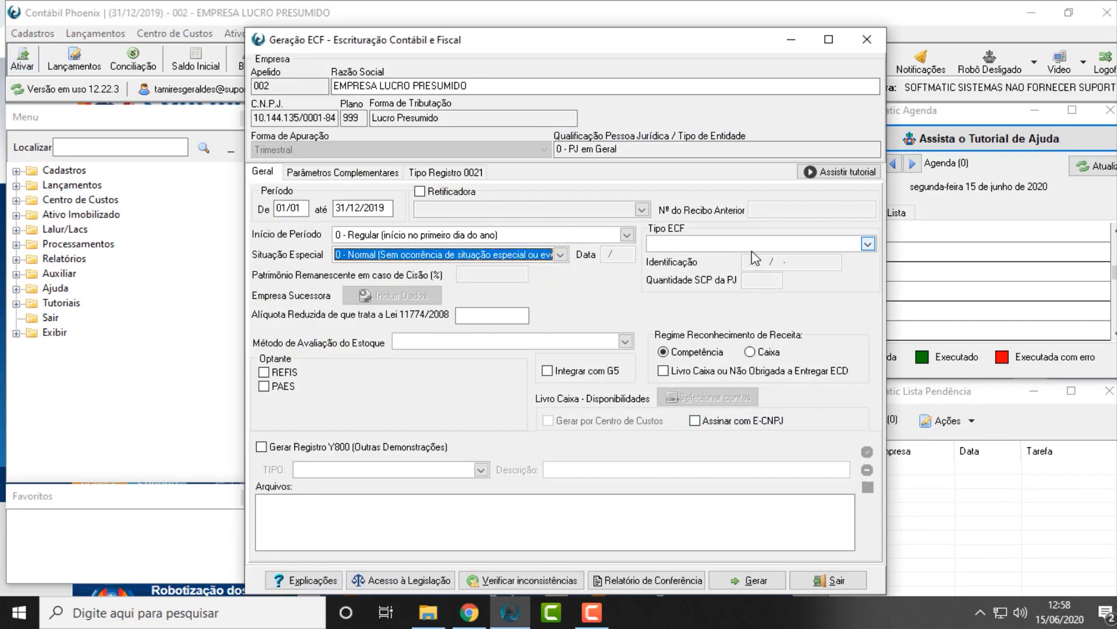
left_click(702, 244)
left_click(687, 260)
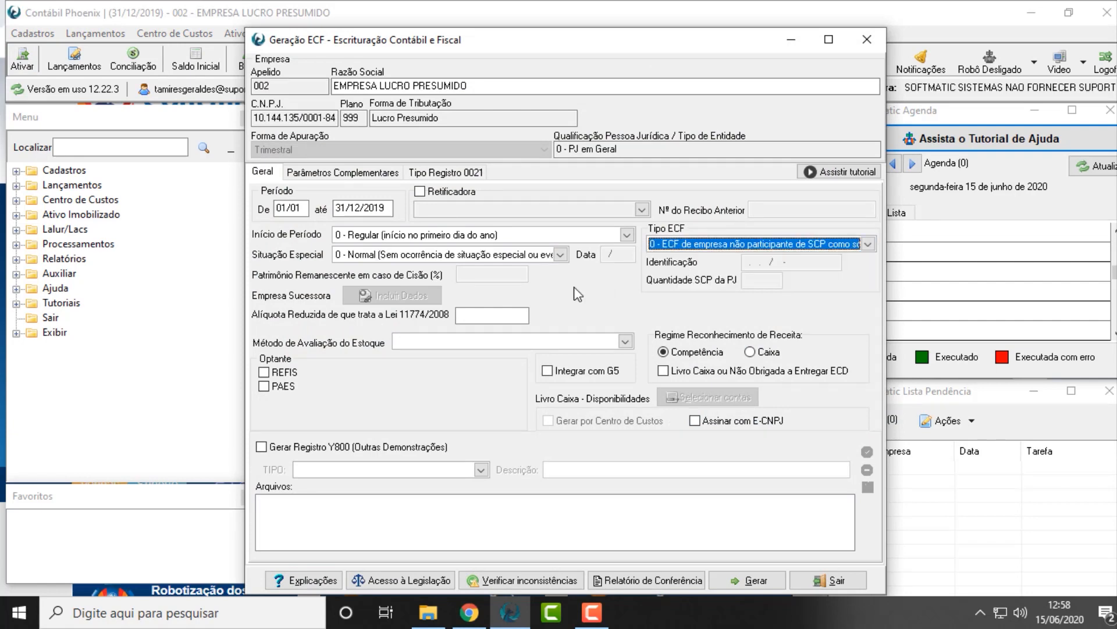
Choose 1 - Custo Médio Ponderado as the stock valuation method and enable Integrar com G5 in the reopened form
left_click(524, 343)
left_click(499, 357)
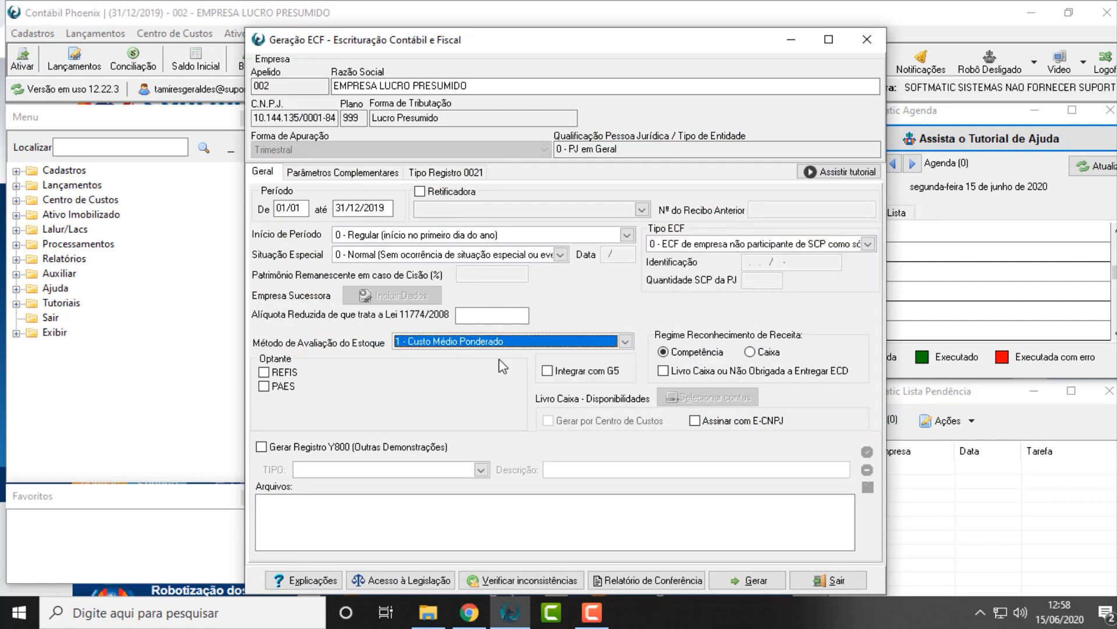
left_click(579, 371)
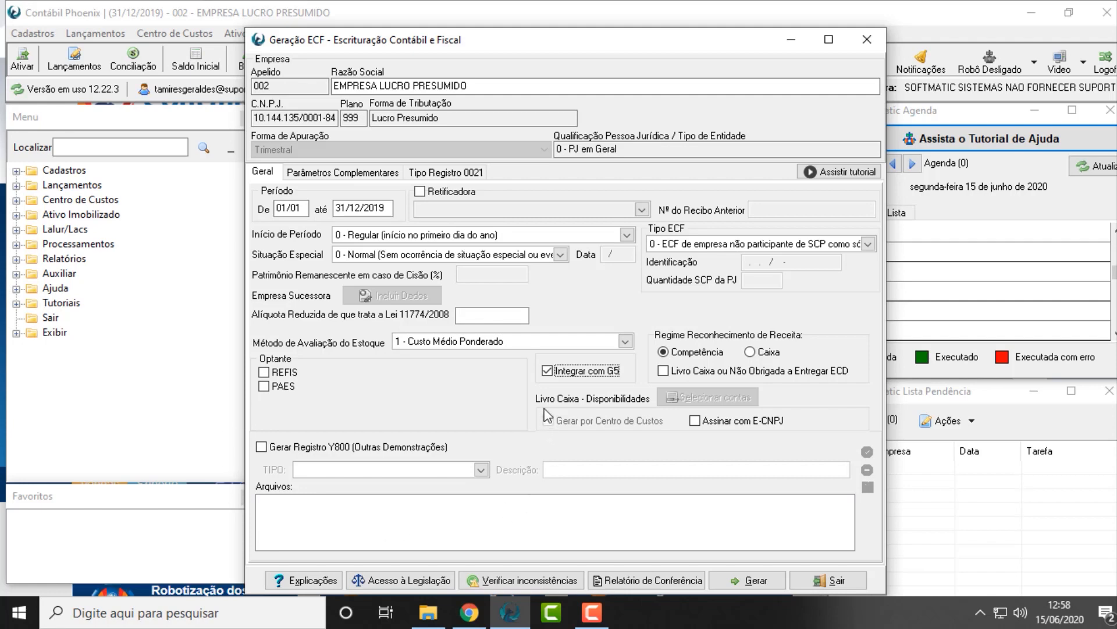
Enable Gerar Registro Y800 (Outras Demonstrações) to view its TIPO options, and disable it again
left_click(307, 447)
left_click(320, 470)
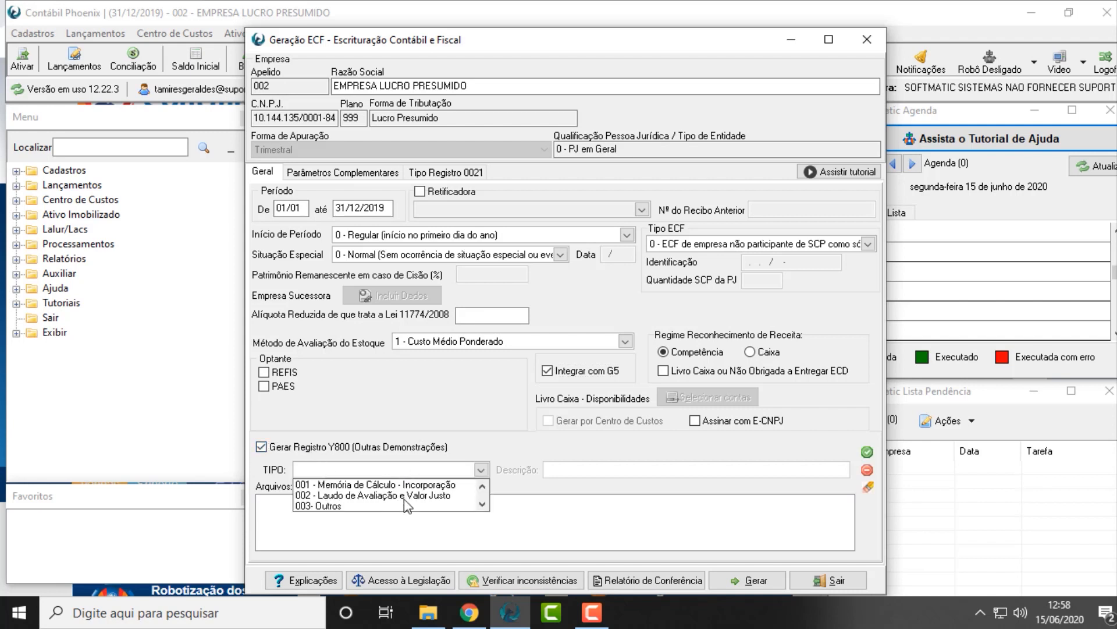
left_click(403, 449)
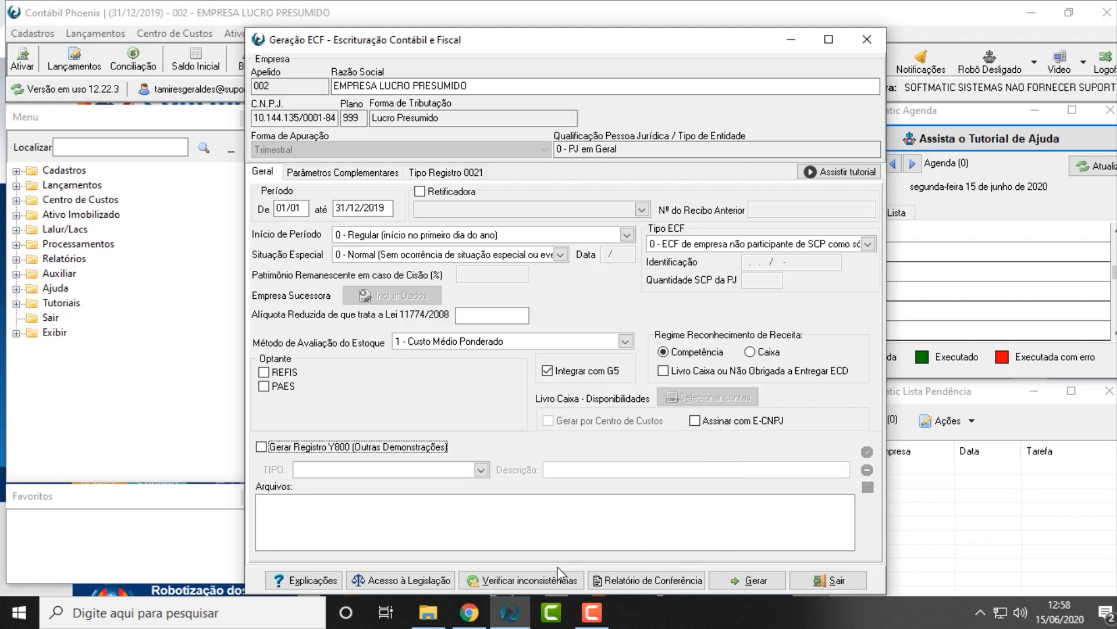
Check the ECF for inconsistencies, viewing the responsible party's Informações Financeiras and the Plano de Contas inconsistency details without editing them
left_click(539, 582)
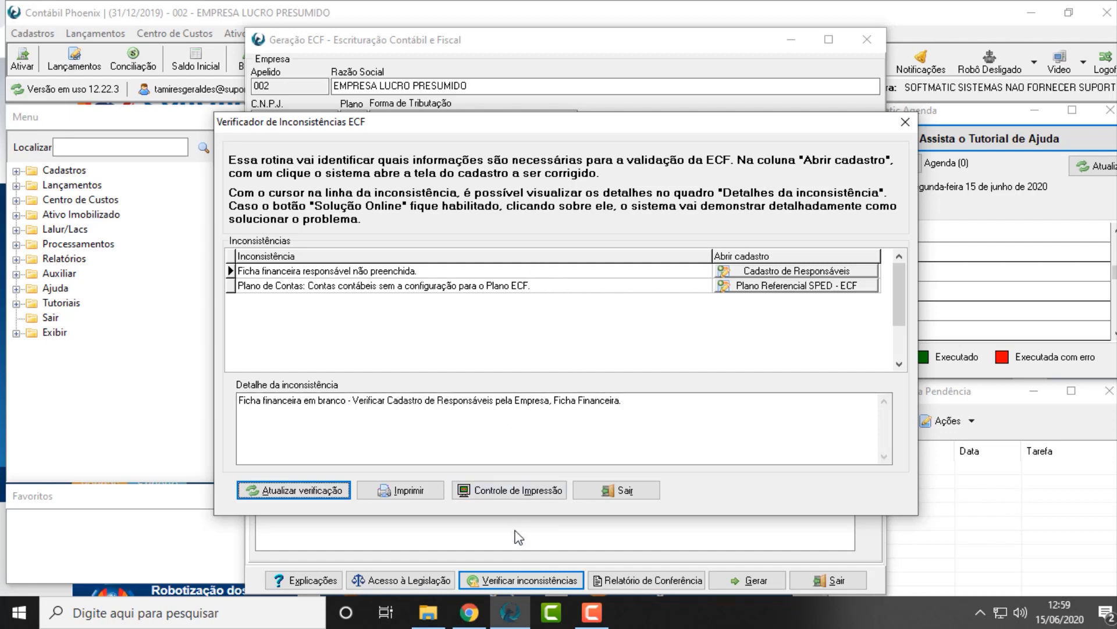
left_click(347, 276)
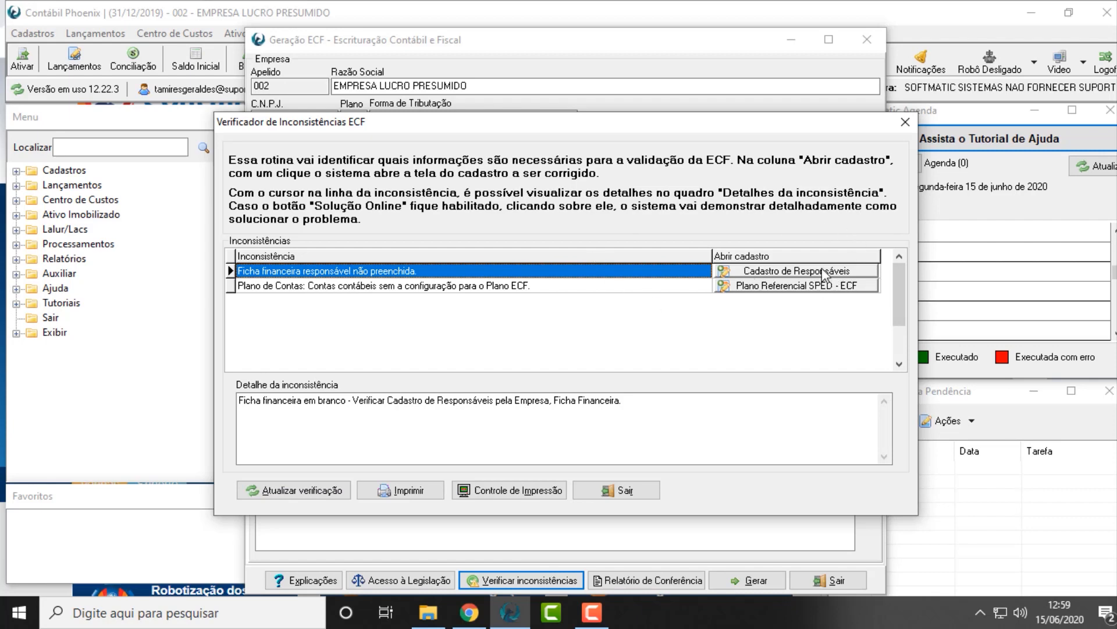
left_click(783, 269)
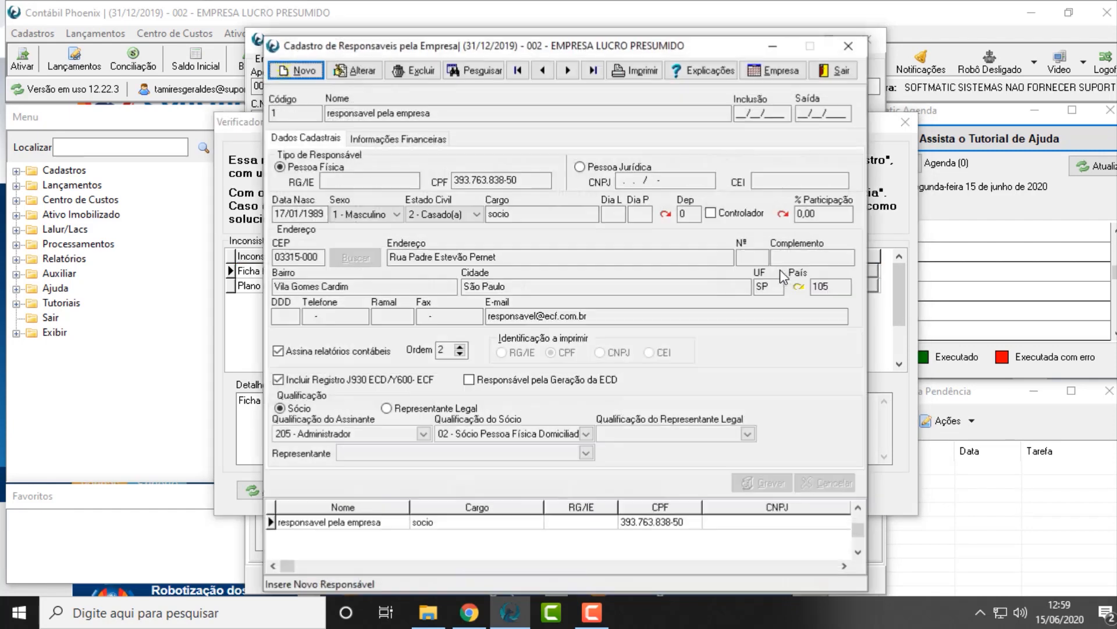
left_click(421, 140)
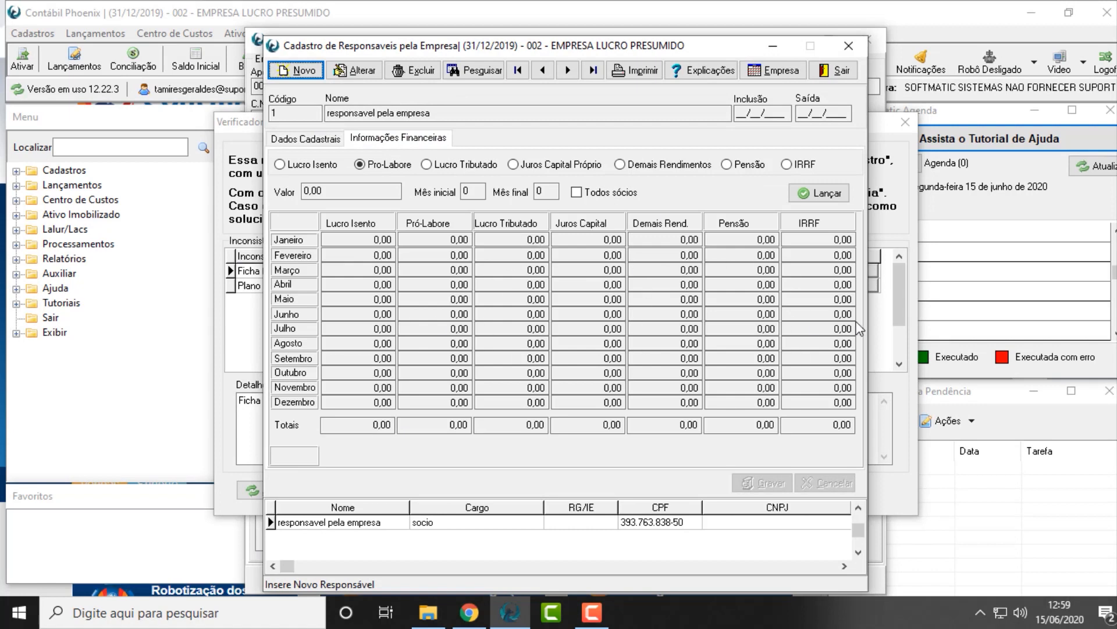
left_click(841, 71)
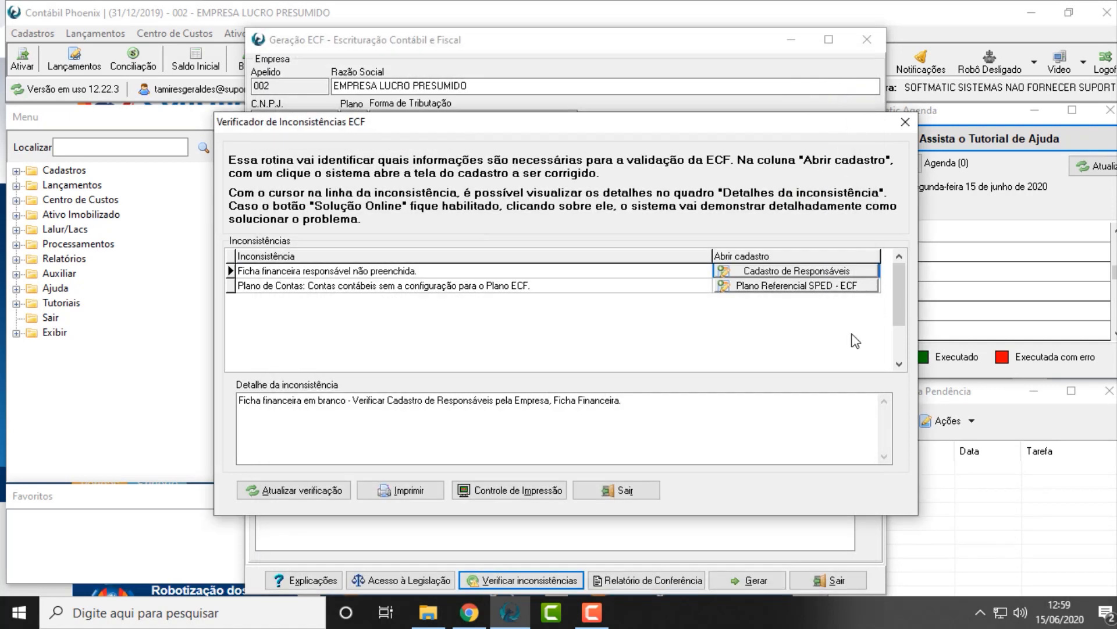
left_click(244, 289)
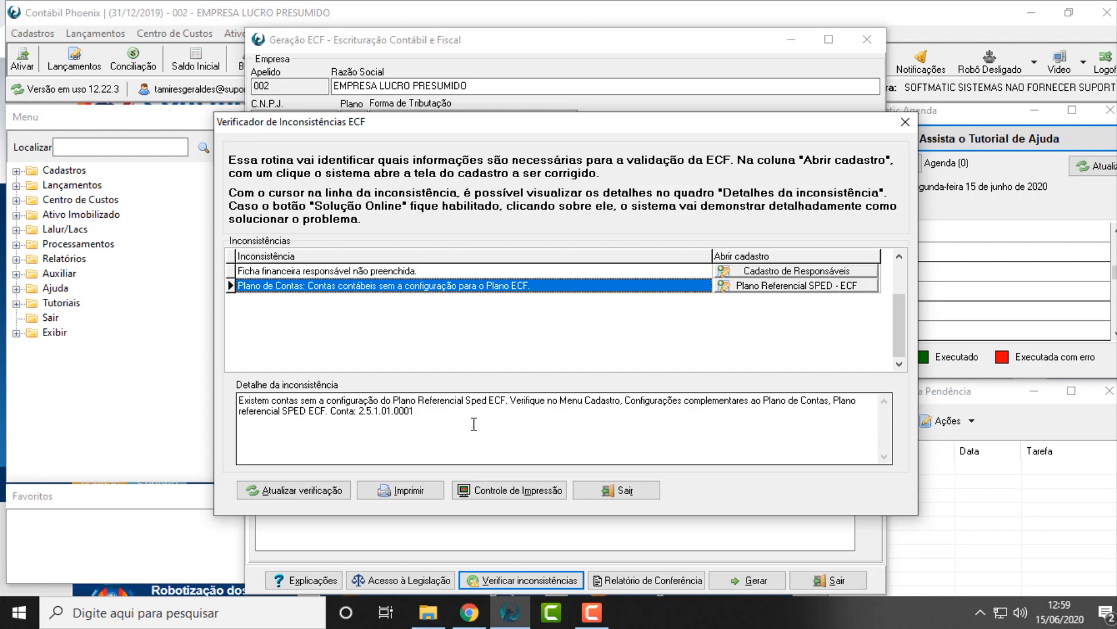
left_click(617, 491)
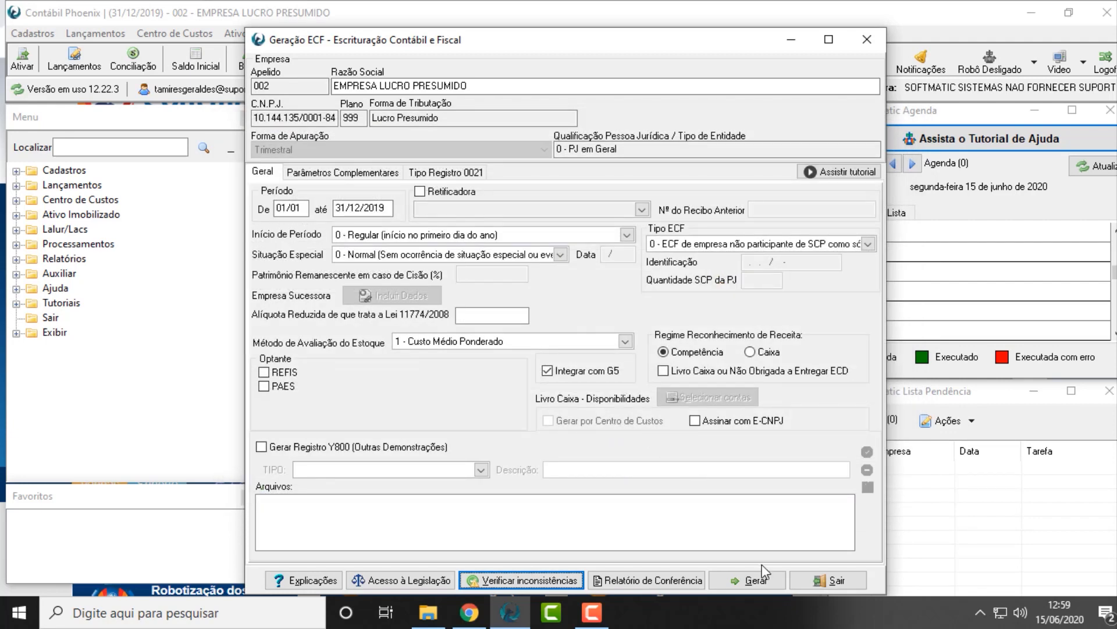
Generate the ECF file, proceeding despite the warning about the Alíquota Reduzida of Lei 11774/2008
left_click(762, 580)
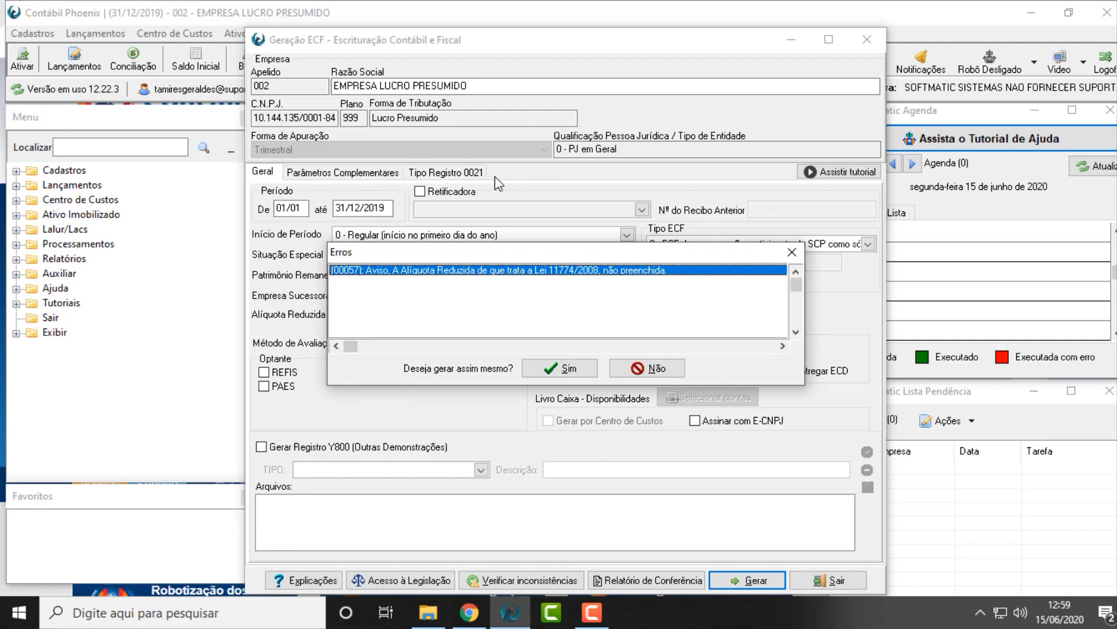
left_click(569, 370)
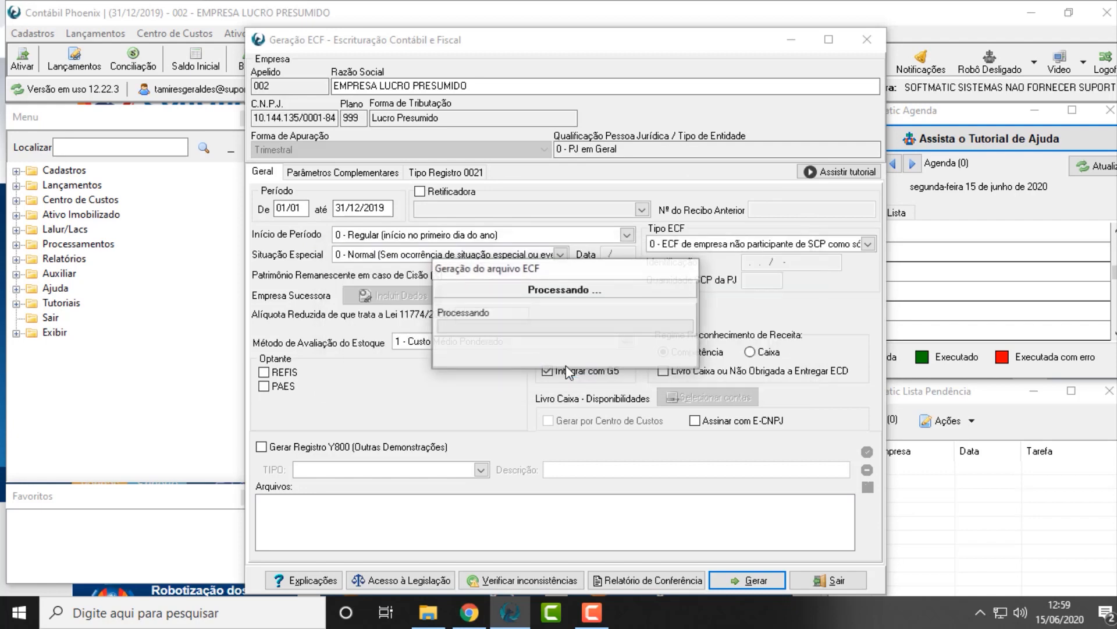